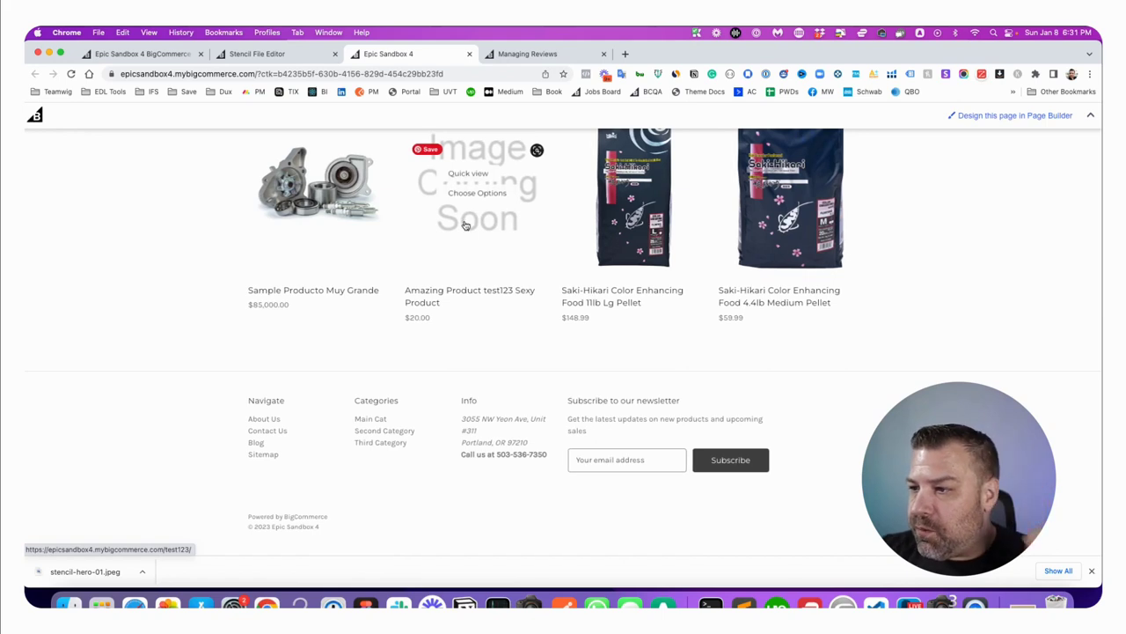
# Step: Highlight the newsletter heading and description, then return to the Cornerstone Clean Light Themes page
pyautogui.moveTo(587, 403); pyautogui.dragTo(803, 481)
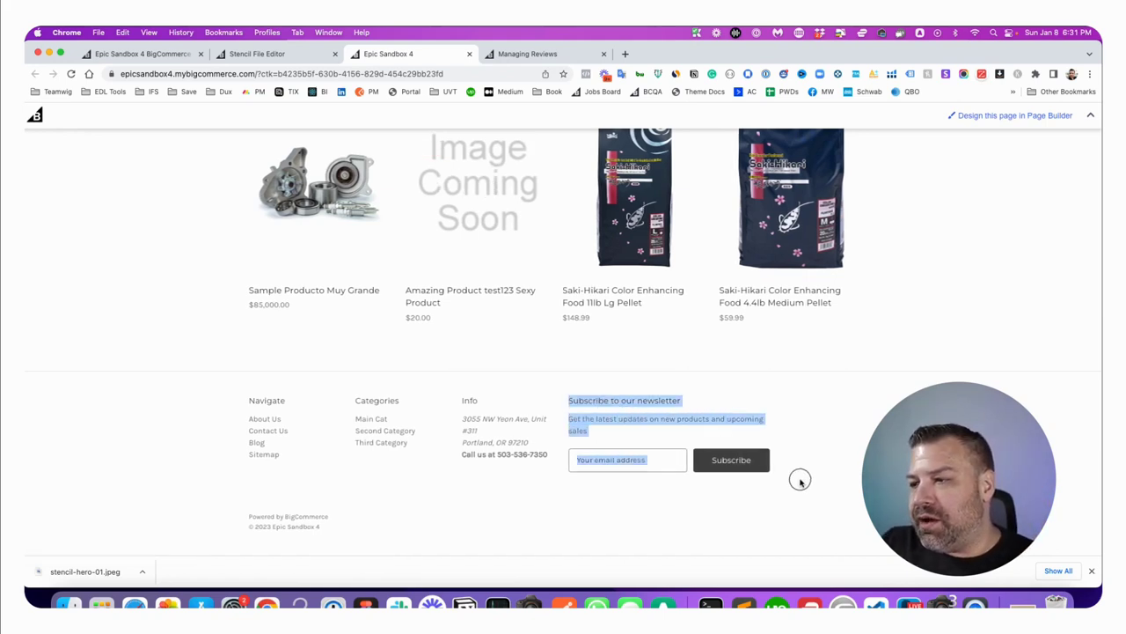
pyautogui.click(652, 446)
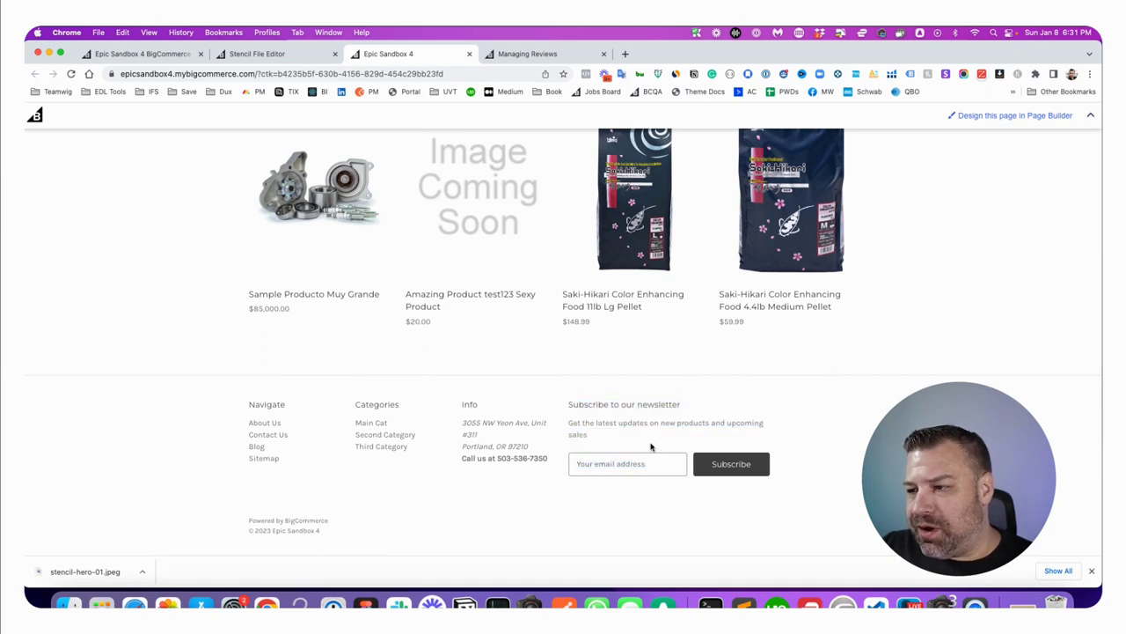
pyautogui.moveTo(567, 403); pyautogui.dragTo(729, 460)
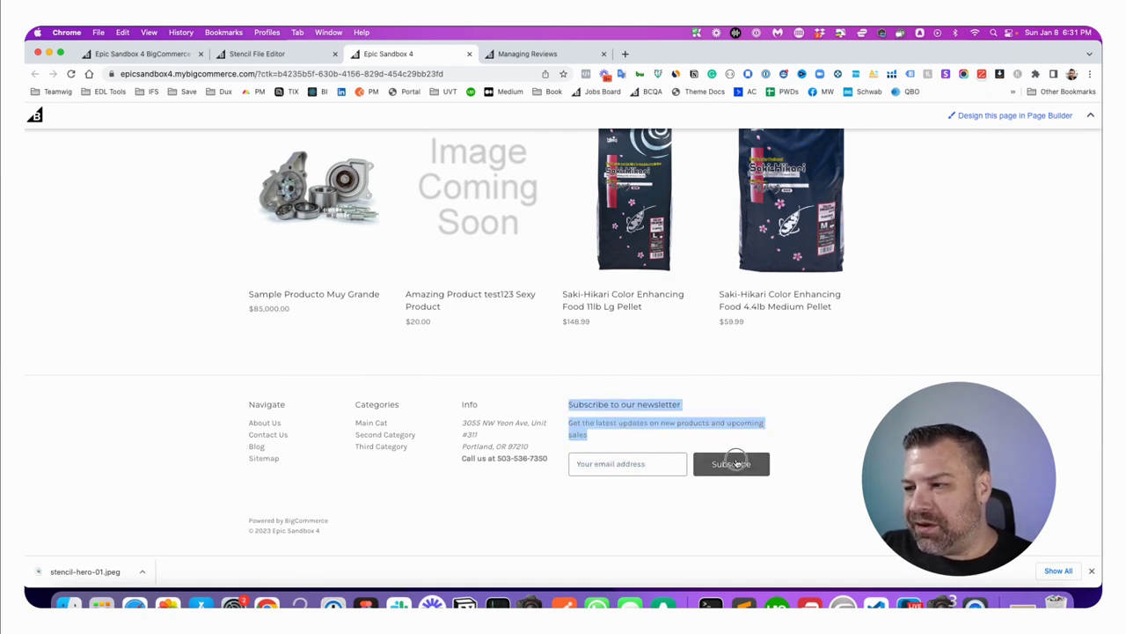
pyautogui.click(809, 448)
pyautogui.moveTo(596, 434); pyautogui.dragTo(568, 422)
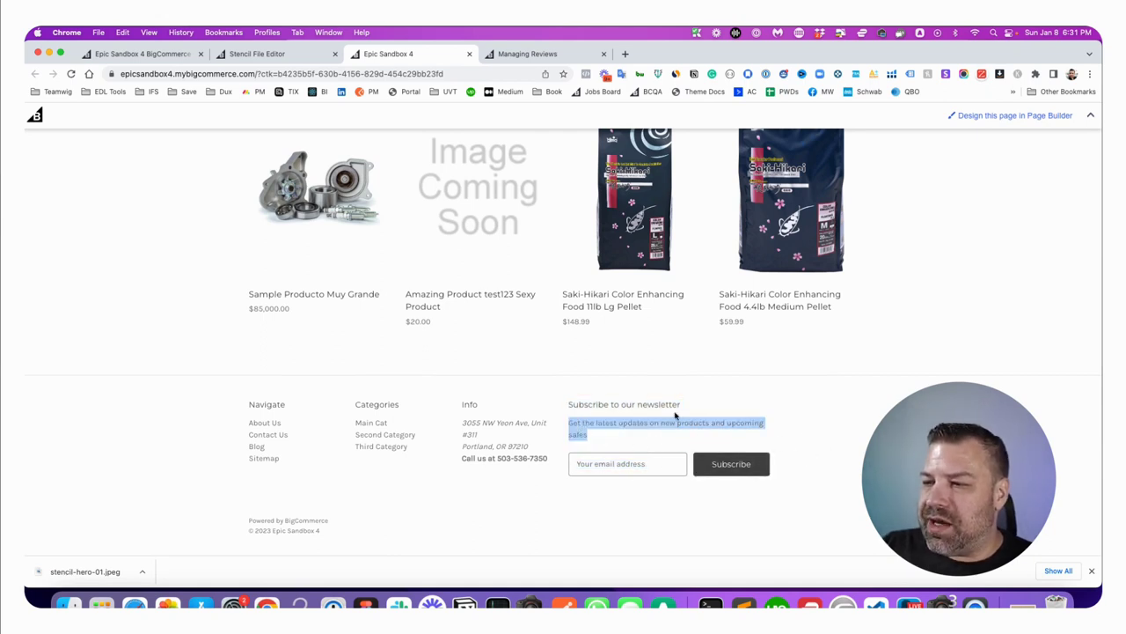
pyautogui.moveTo(681, 404)
pyautogui.mouseDown()
pyautogui.moveTo(558, 407)
pyautogui.moveTo(568, 404)
pyautogui.mouseUp()
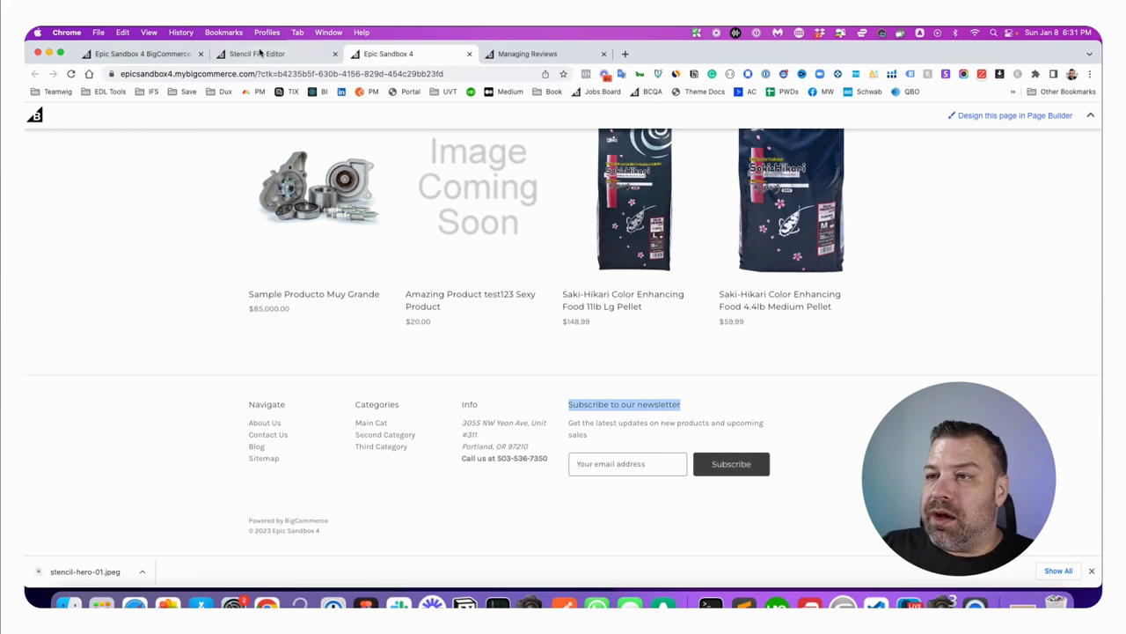
pyautogui.click(132, 55)
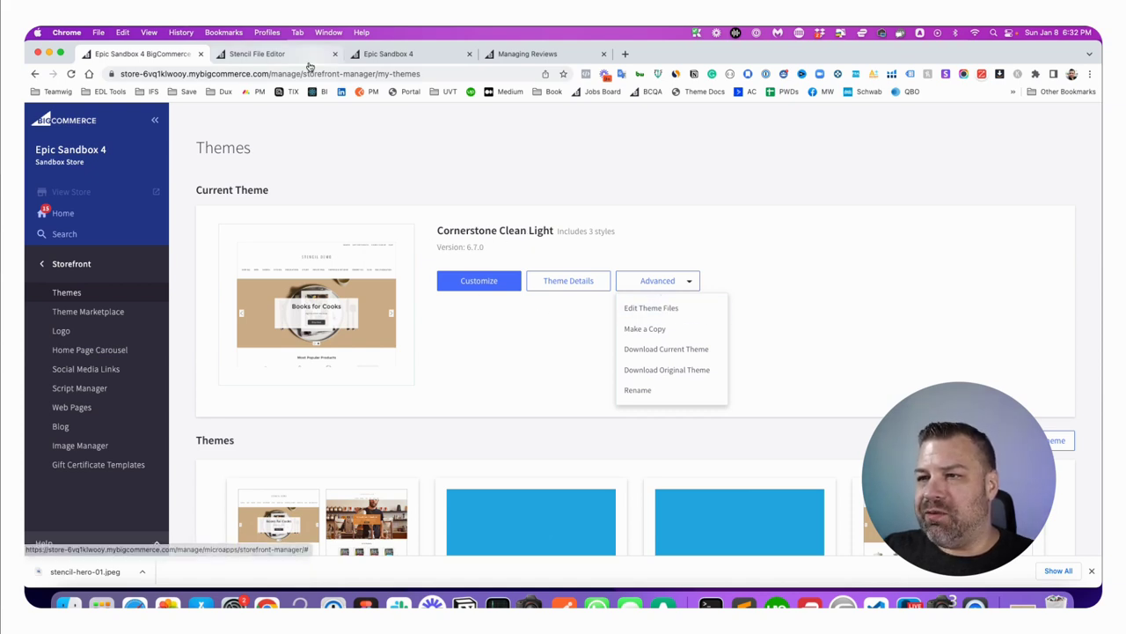
# Step: Switch to the Stencil File Editor showing the en.json language file
pyautogui.click(262, 55)
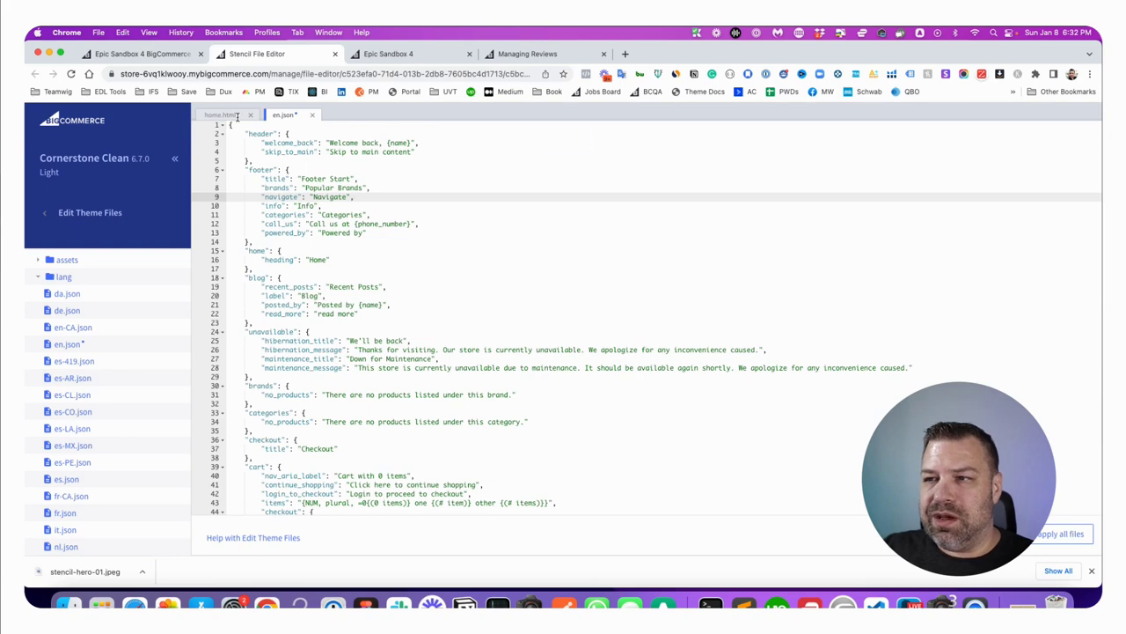
# Step: Show home.html, collapse lang, and expand templates > components > common in the file tree
pyautogui.click(222, 115)
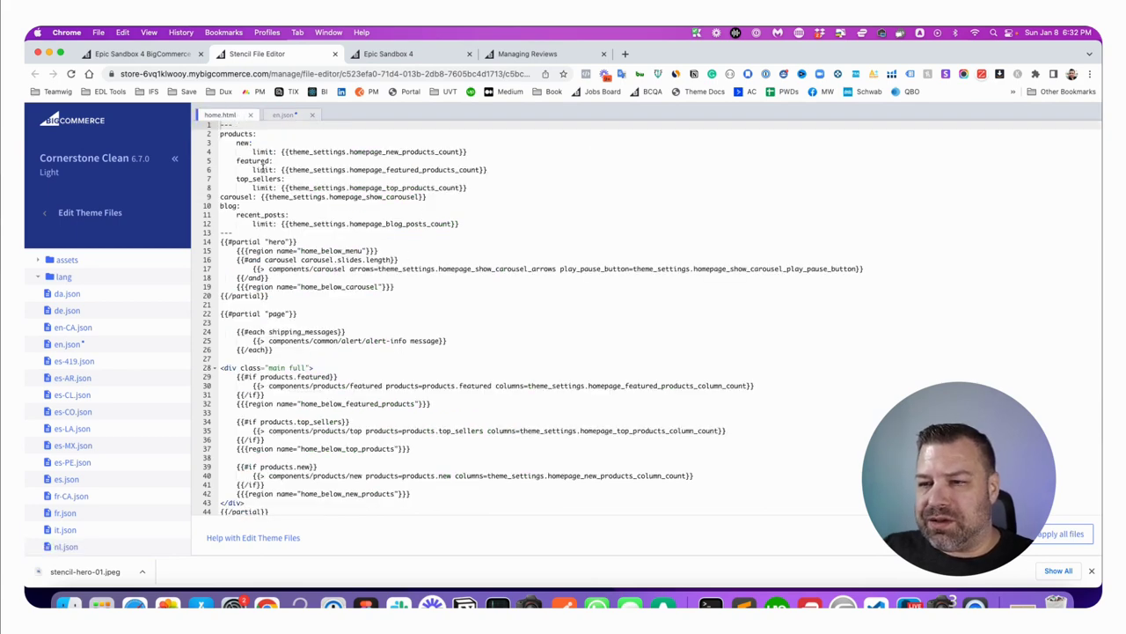
pyautogui.click(37, 278)
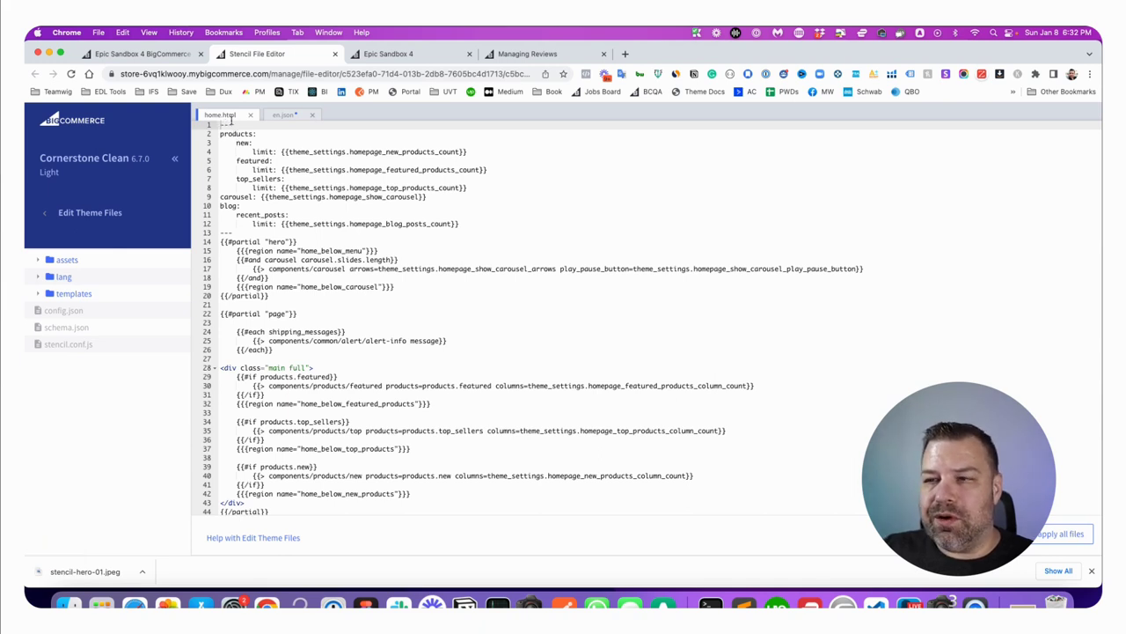
pyautogui.scroll(-1, 295, 301)
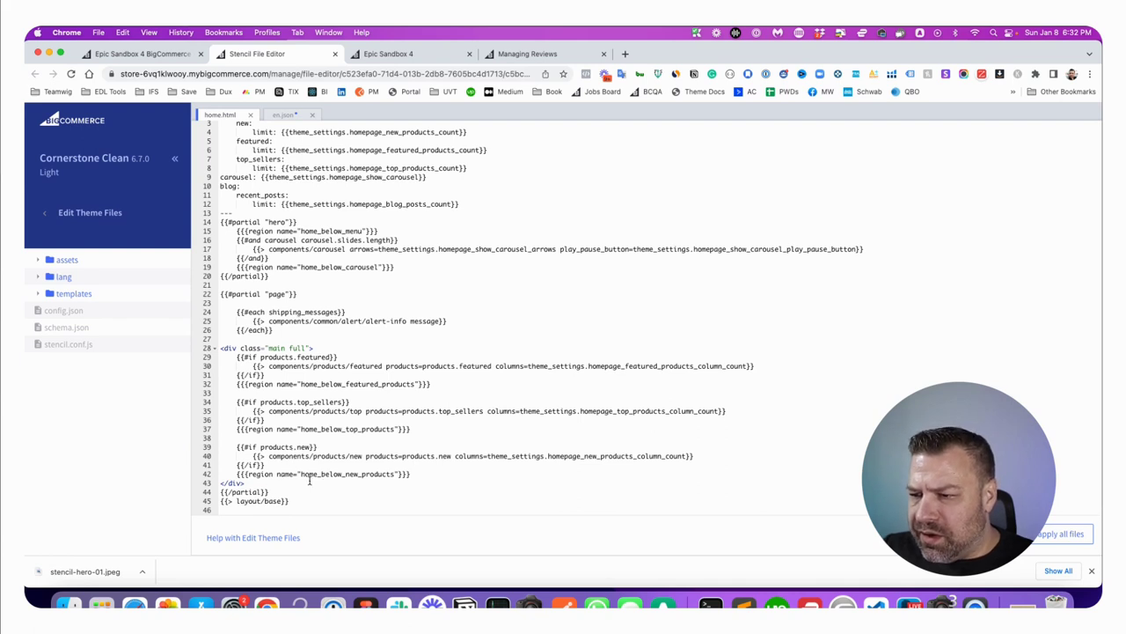
pyautogui.click(74, 294)
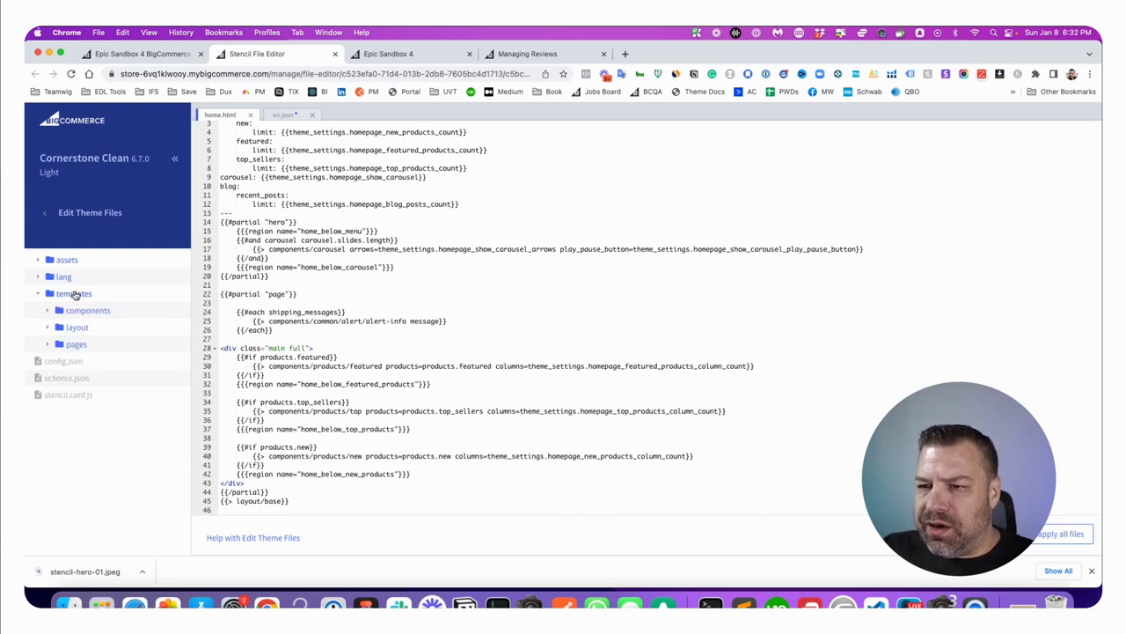
pyautogui.click(76, 314)
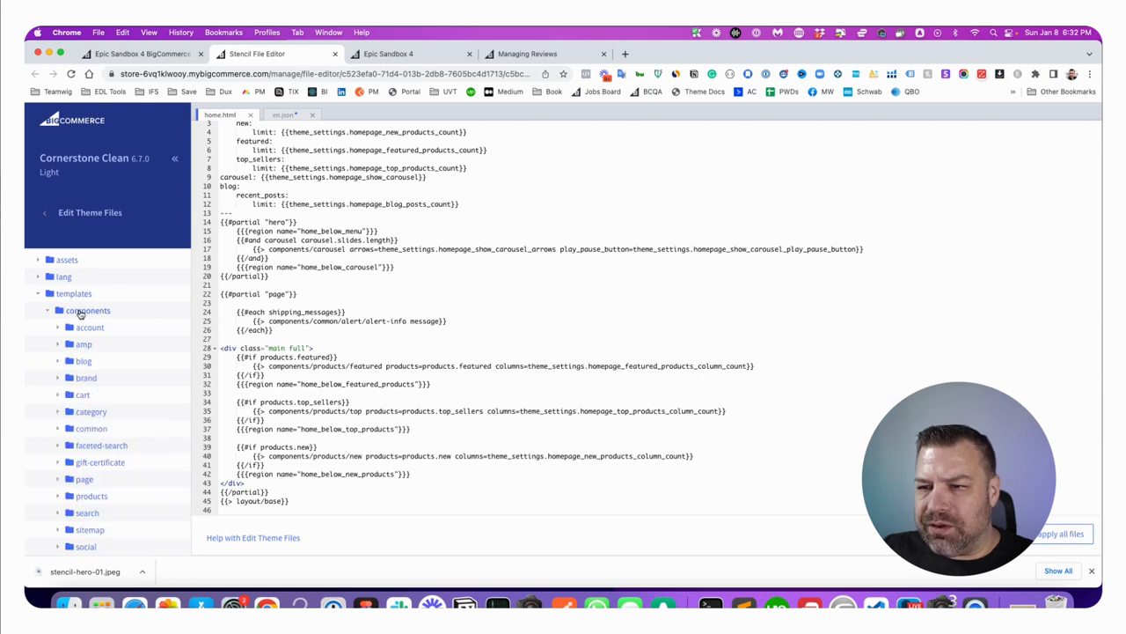
pyautogui.click(91, 428)
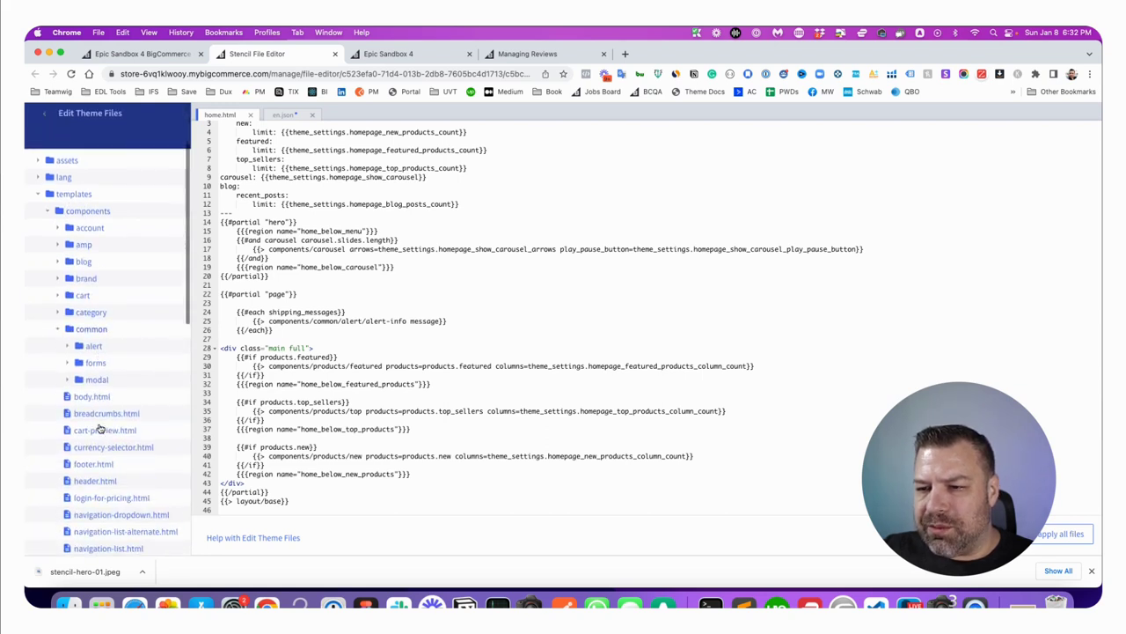
pyautogui.scroll(-3, 96, 423)
# Step: Open footer.html and scroll down to the newsletter block around lines 83–88
pyautogui.click(117, 420)
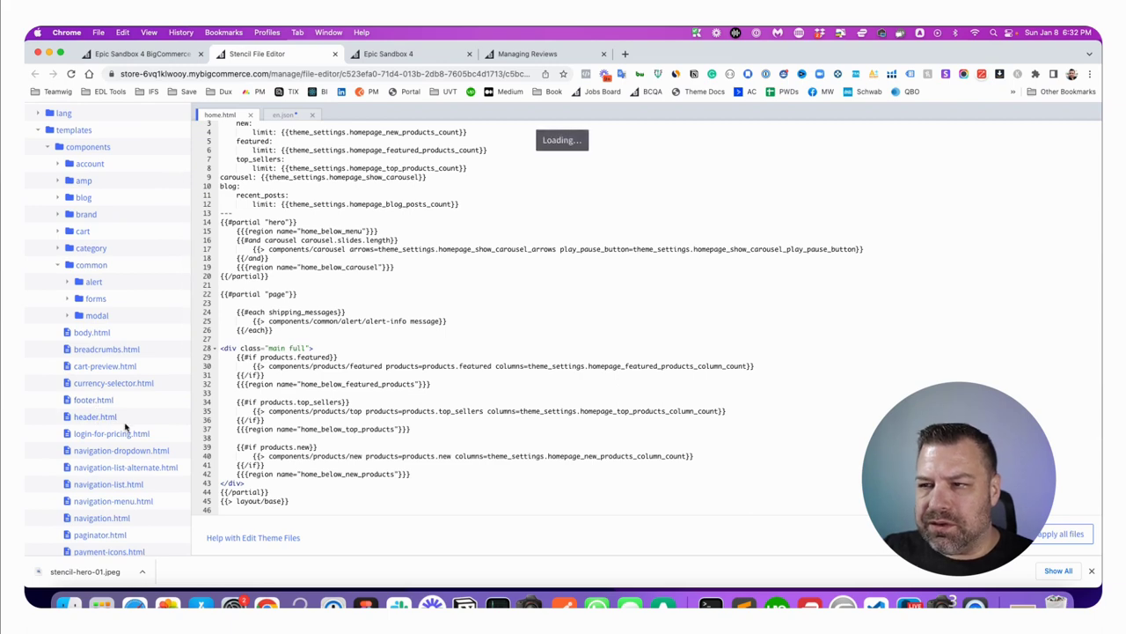
pyautogui.scroll(-2, 432, 268)
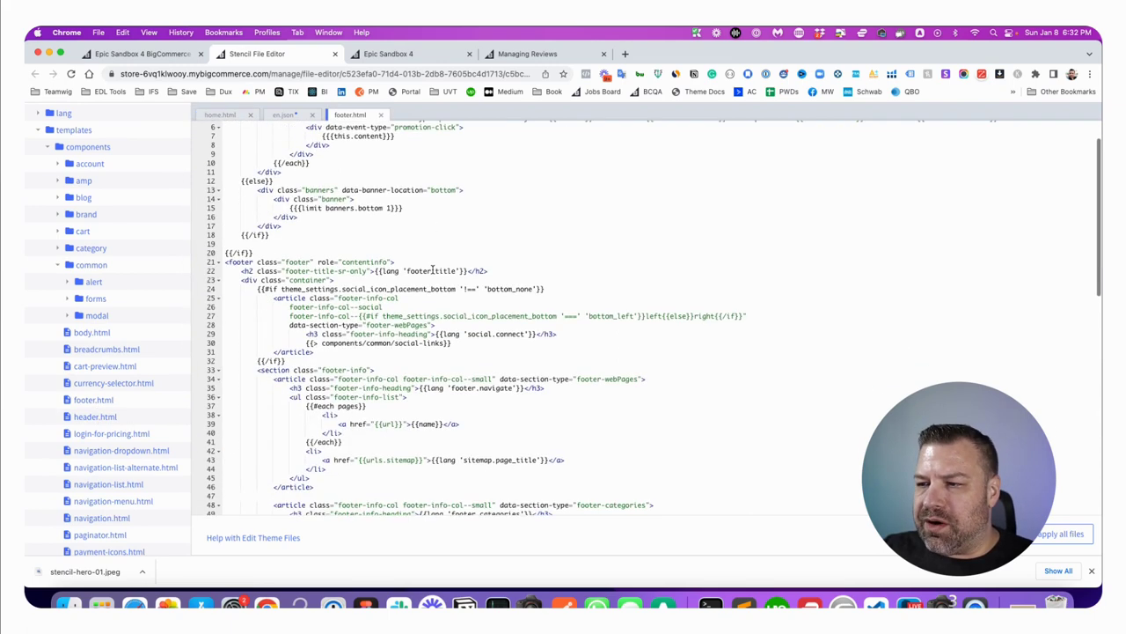
pyautogui.scroll(-1, 430, 275)
pyautogui.scroll(-5, 427, 280)
pyautogui.scroll(-3, 424, 287)
pyautogui.scroll(-5, 421, 293)
pyautogui.scroll(-1, 417, 302)
pyautogui.scroll(-2, 413, 311)
pyautogui.scroll(-3, 410, 319)
pyautogui.scroll(-1, 409, 322)
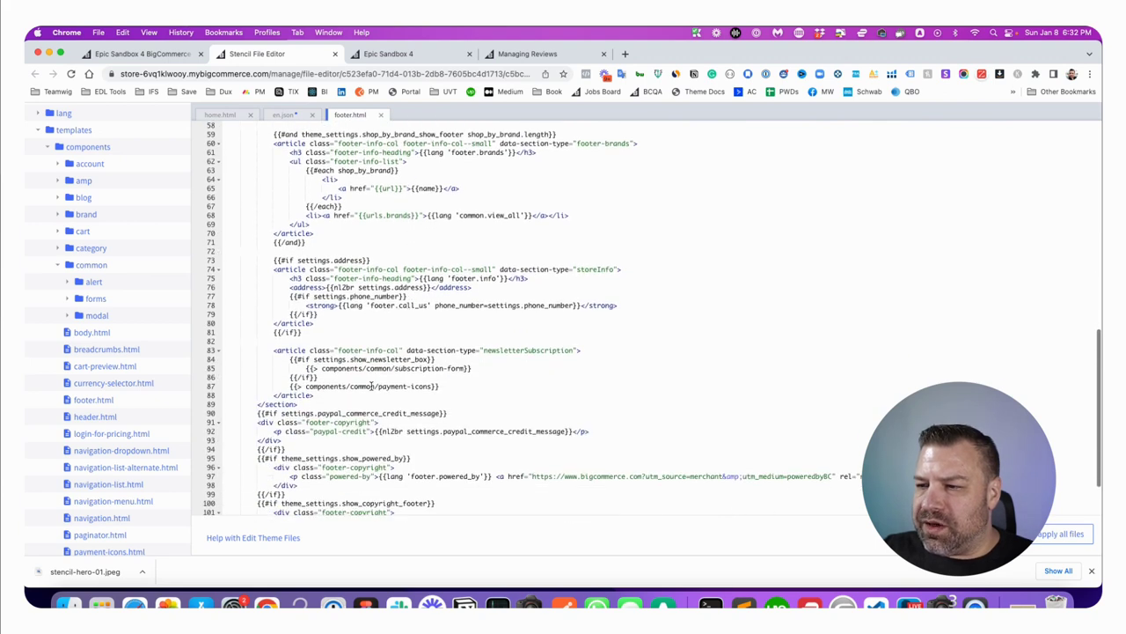
# Step: Highlight the newsletter article, show_newsletter_box and the components/common/subscription-form include
pyautogui.click(430, 385)
pyautogui.click(474, 368)
pyautogui.moveTo(474, 368)
pyautogui.mouseDown()
pyautogui.moveTo(293, 370)
pyautogui.moveTo(291, 359)
pyautogui.mouseUp()
pyautogui.click(322, 377)
pyautogui.moveTo(315, 395); pyautogui.dragTo(272, 350)
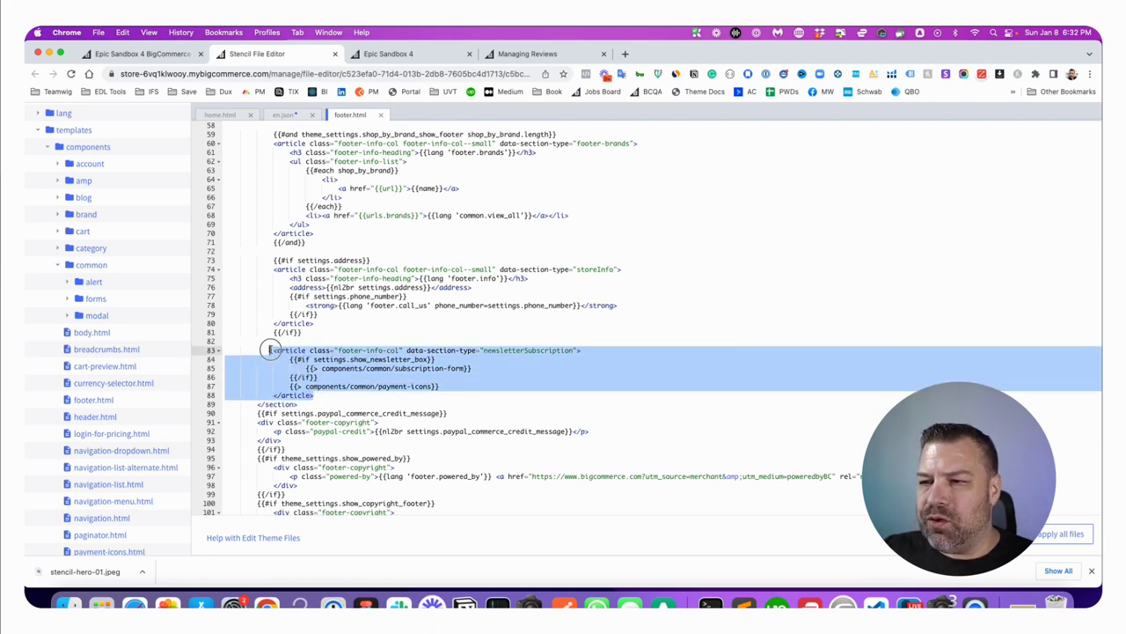
pyautogui.click(353, 359)
pyautogui.moveTo(350, 359); pyautogui.dragTo(431, 359)
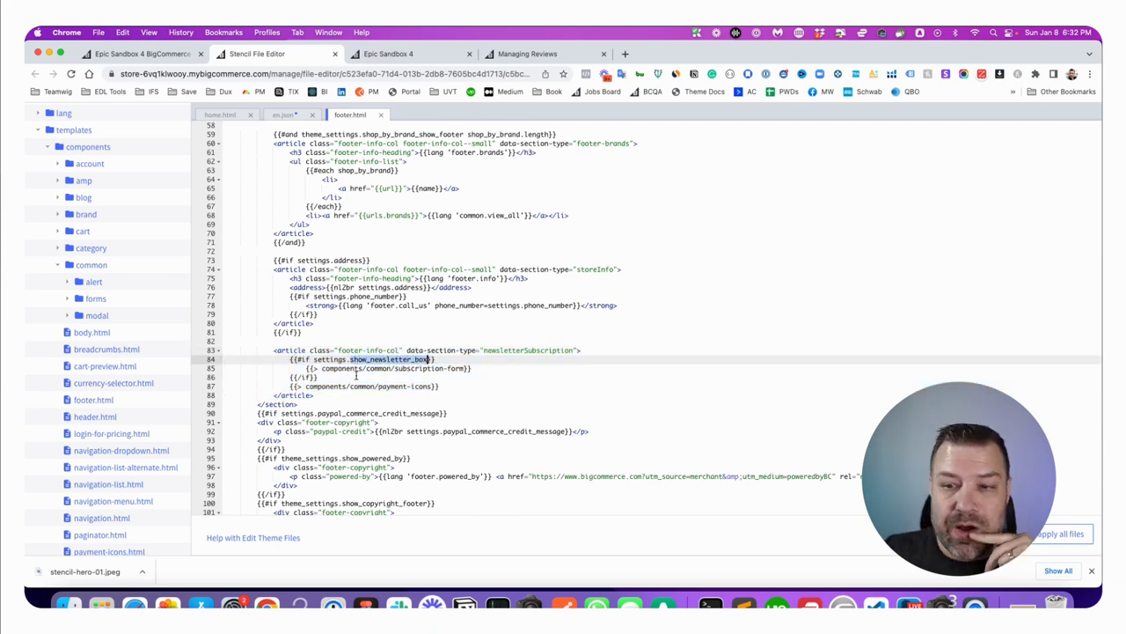
pyautogui.click(489, 371)
pyautogui.moveTo(490, 370); pyautogui.dragTo(322, 370)
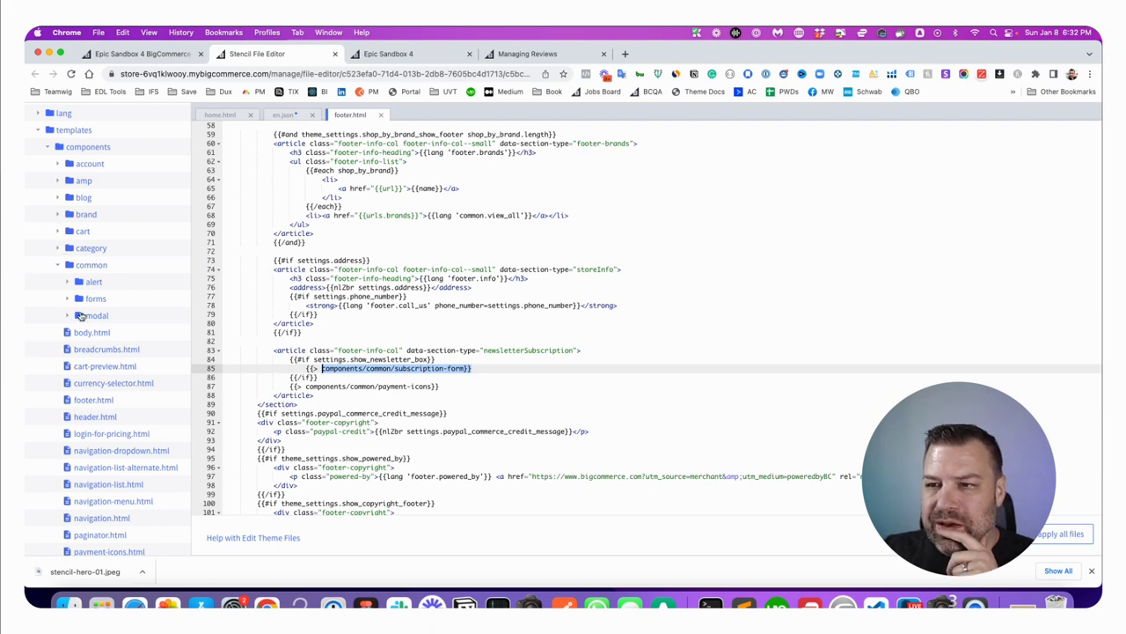
pyautogui.scroll(-5, 93, 379)
pyautogui.scroll(-1, 101, 482)
pyautogui.scroll(-1, 102, 484)
# Step: Open subscription-form.html from the common components folder
pyautogui.scroll(-1, 104, 487)
pyautogui.click(104, 485)
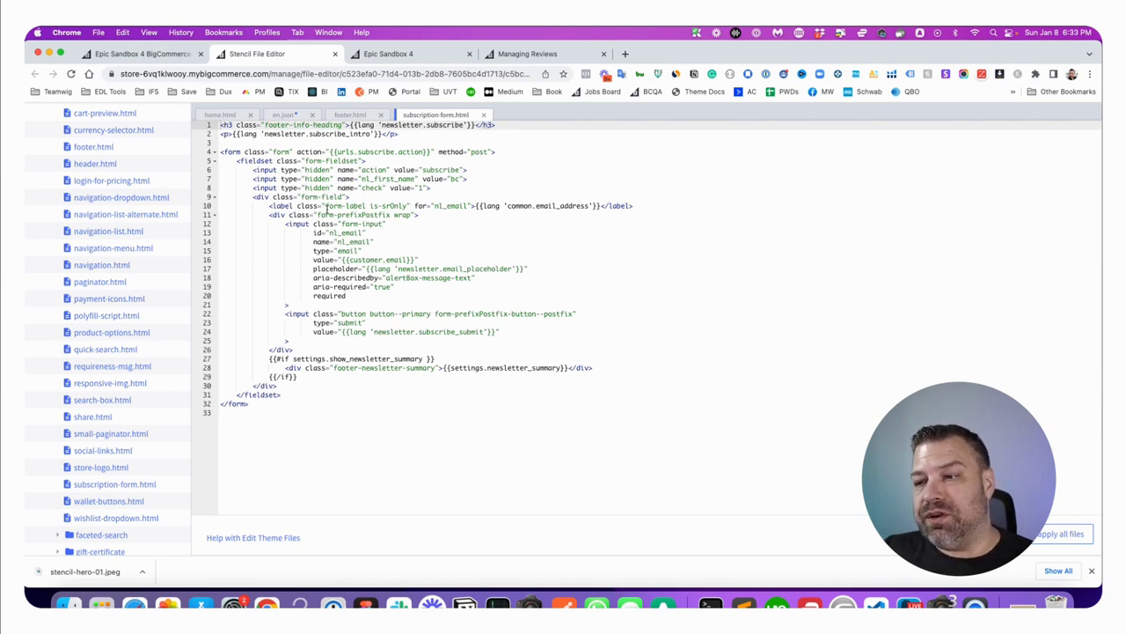
pyautogui.click(292, 412)
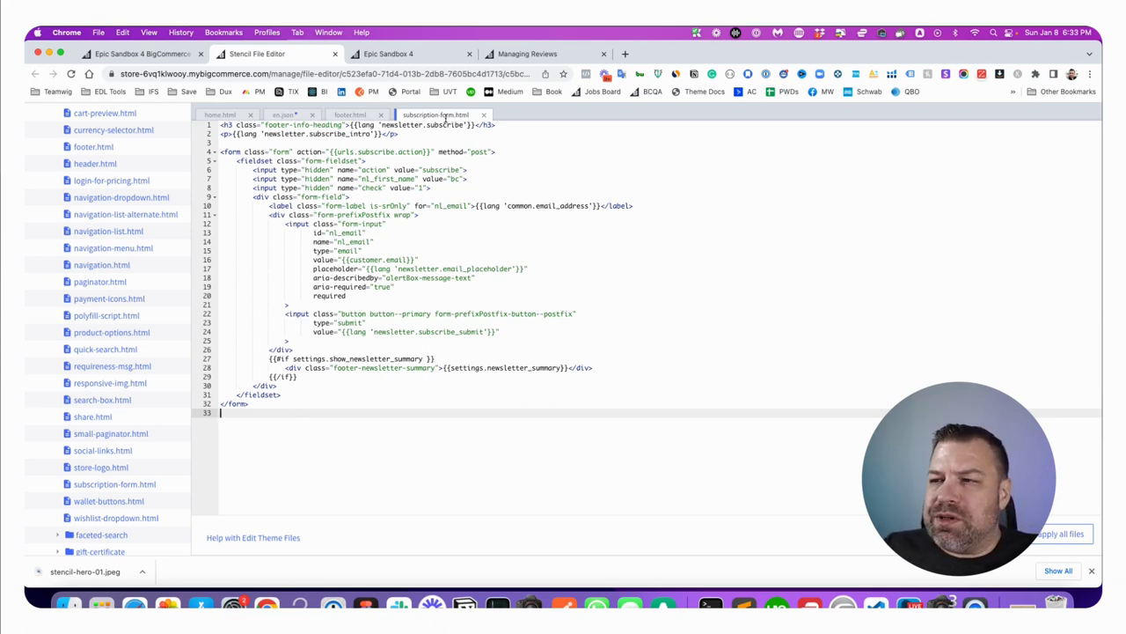
# Step: Highlight the newsletter.subscribe and newsletter.subscribe_intro lang keys on lines 1–2
pyautogui.scroll(3, 151, 282)
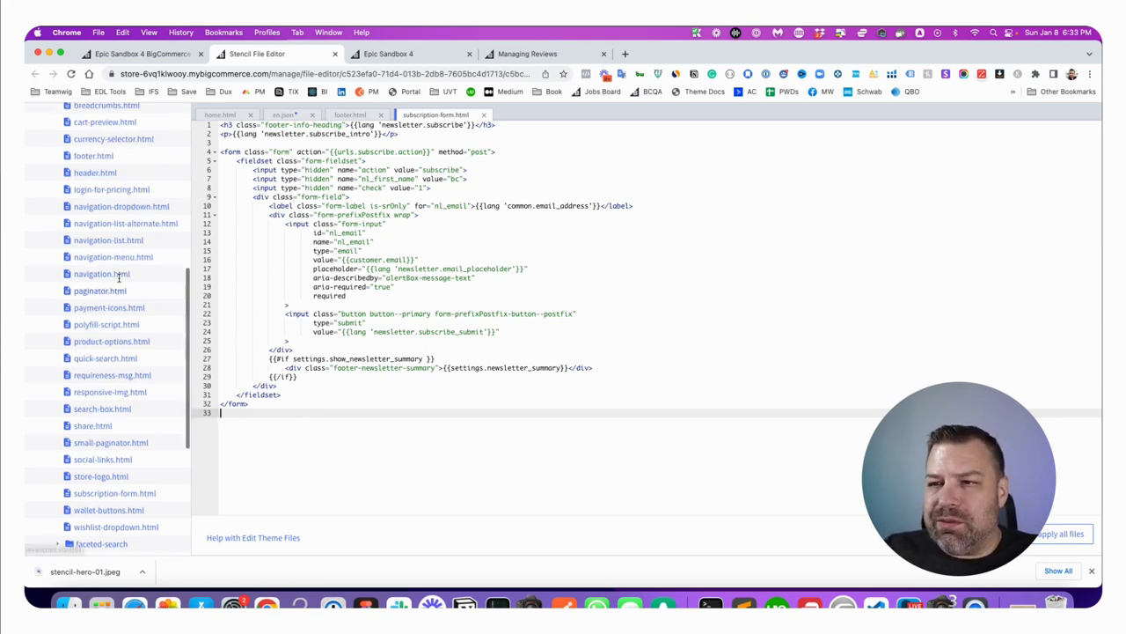
pyautogui.scroll(5, 118, 284)
pyautogui.scroll(5, 118, 281)
pyautogui.scroll(2, 60, 191)
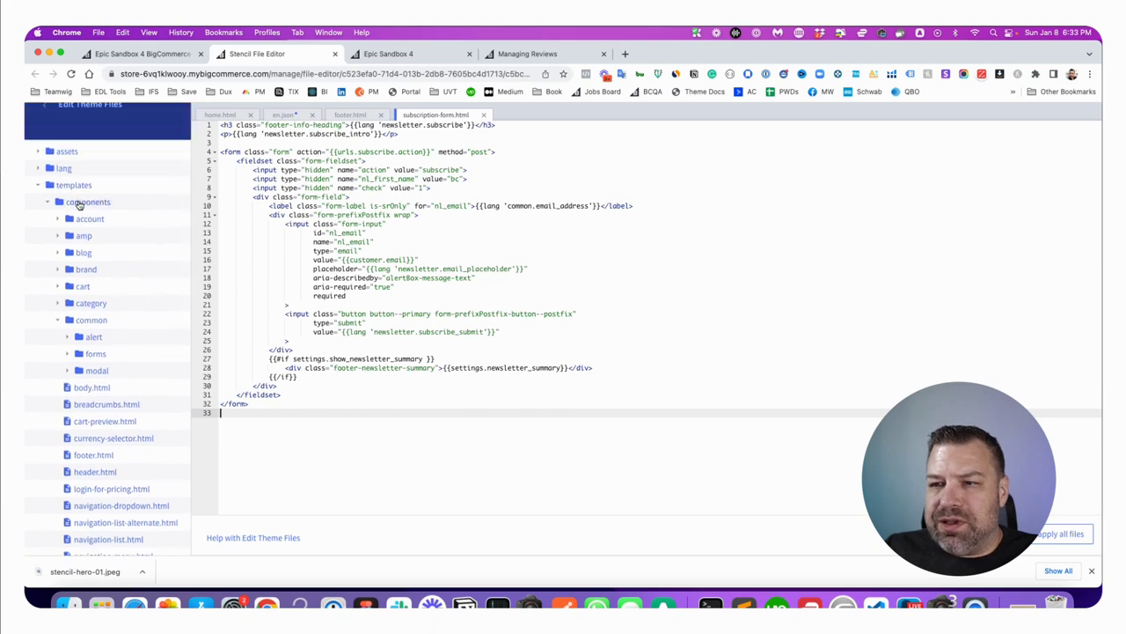
pyautogui.click(332, 173)
pyautogui.click(308, 134)
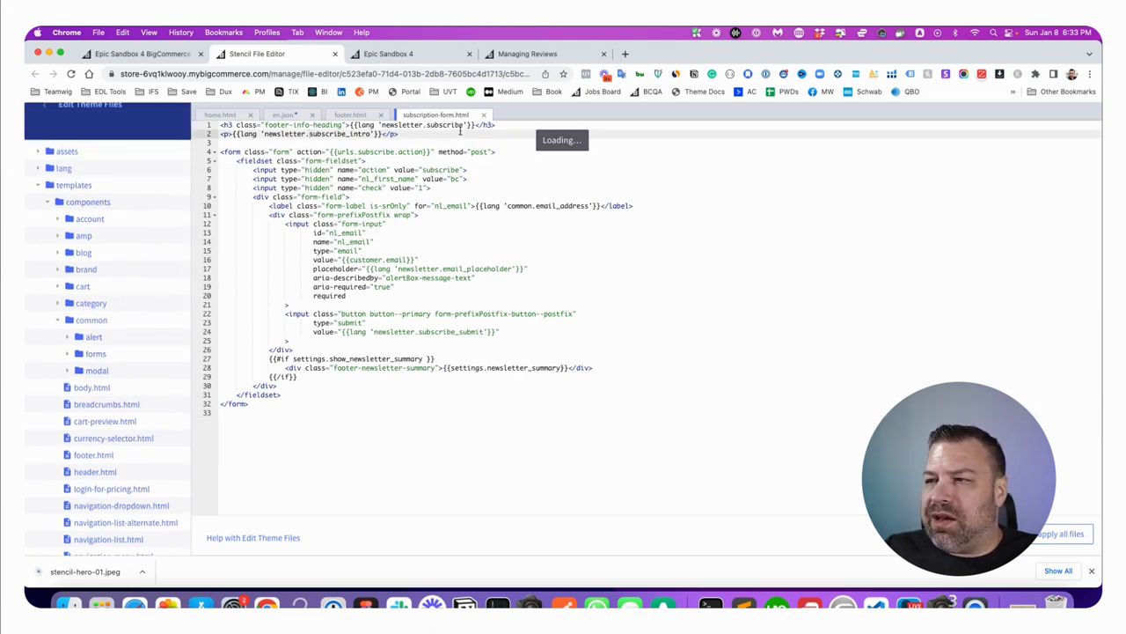
pyautogui.moveTo(475, 125)
pyautogui.mouseDown()
pyautogui.moveTo(338, 125)
pyautogui.moveTo(353, 126)
pyautogui.mouseUp()
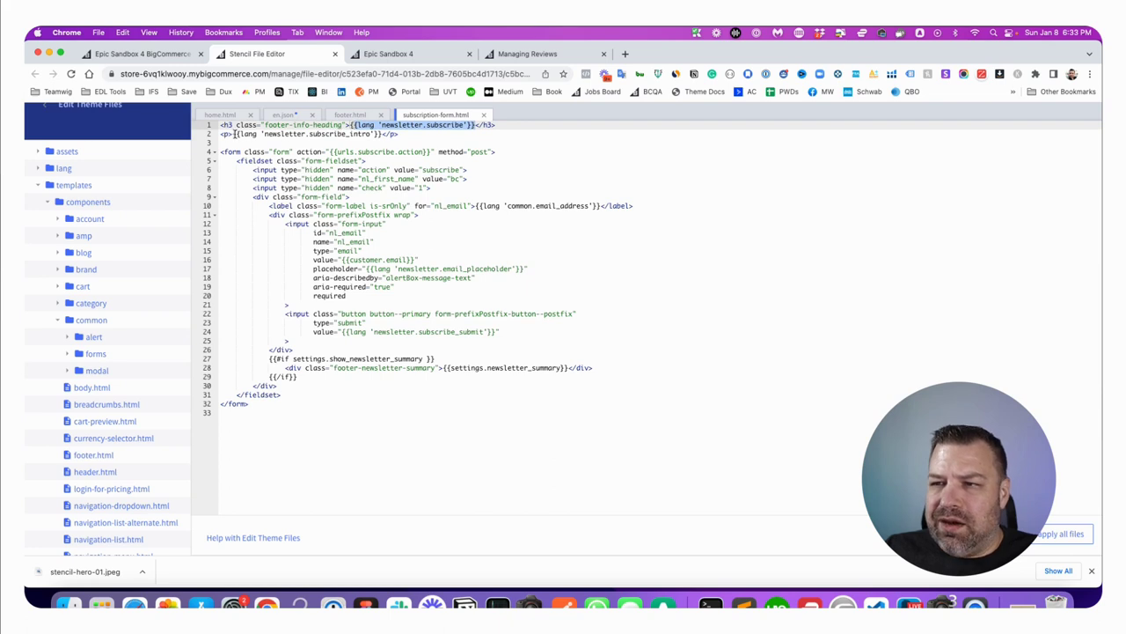
pyautogui.moveTo(234, 134); pyautogui.dragTo(380, 134)
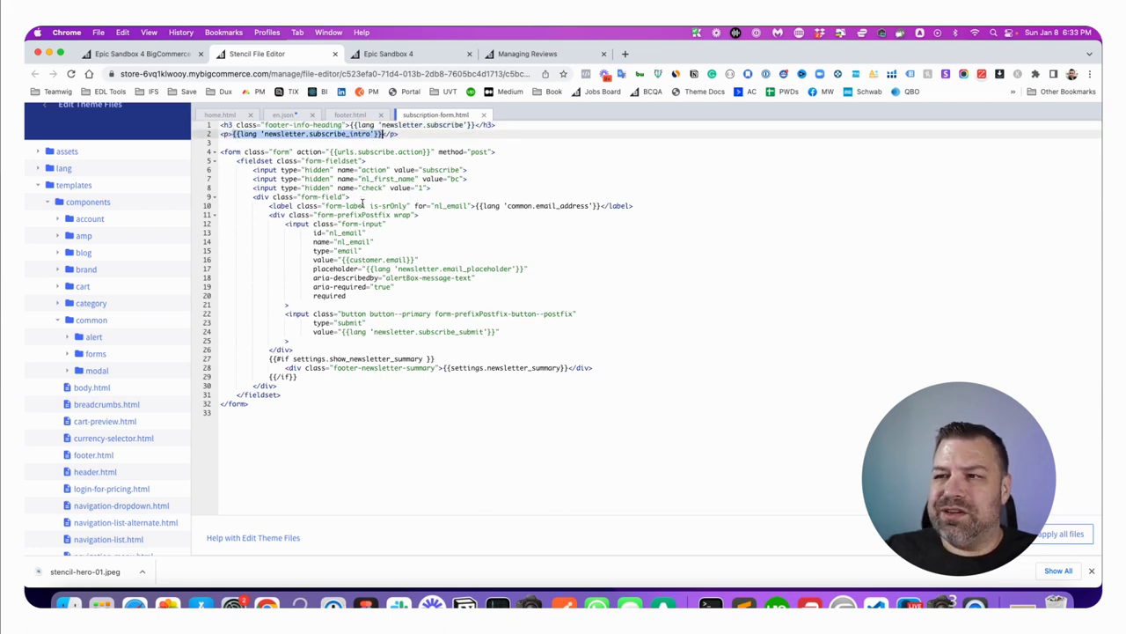
pyautogui.click(422, 56)
pyautogui.click(604, 415)
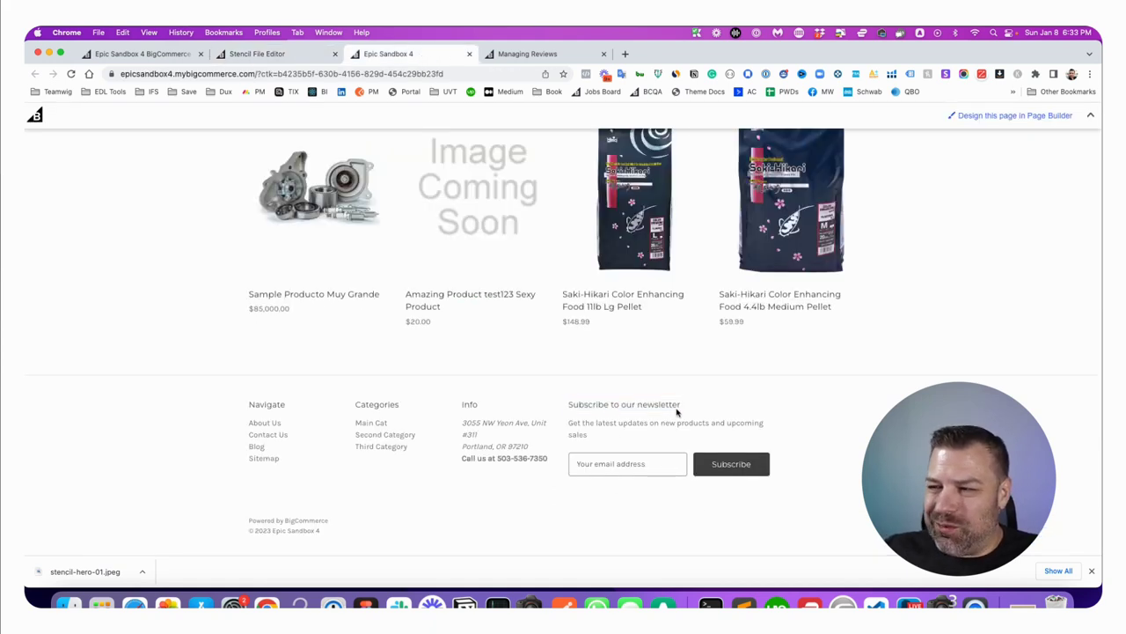
pyautogui.moveTo(681, 404)
pyautogui.mouseDown()
pyautogui.moveTo(571, 414)
pyautogui.moveTo(573, 435)
pyautogui.mouseUp()
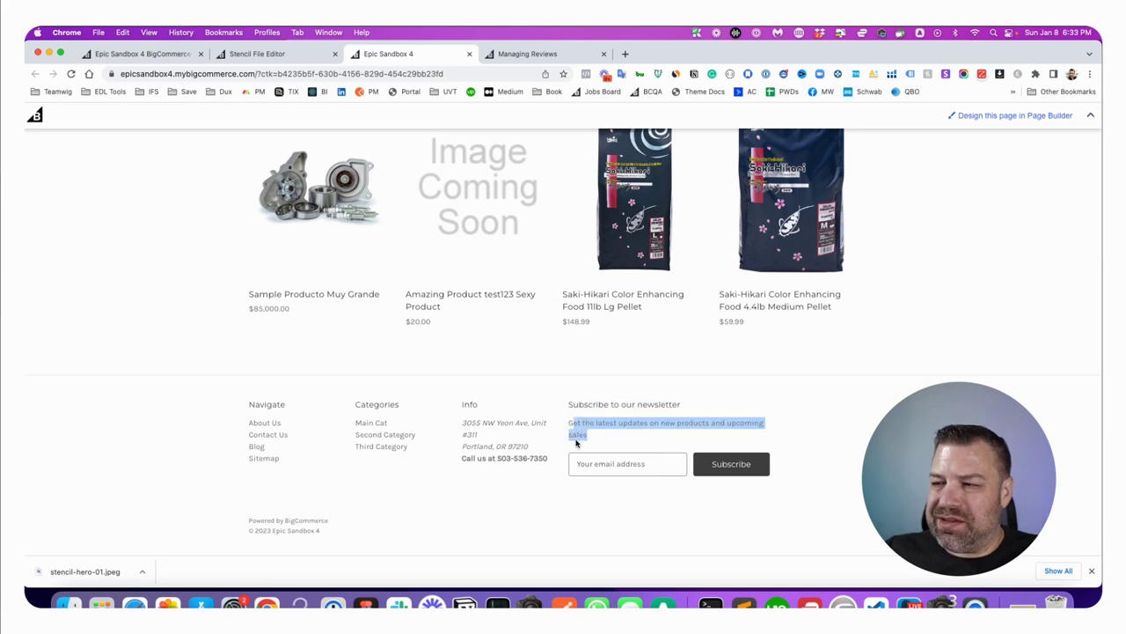
pyautogui.click(284, 58)
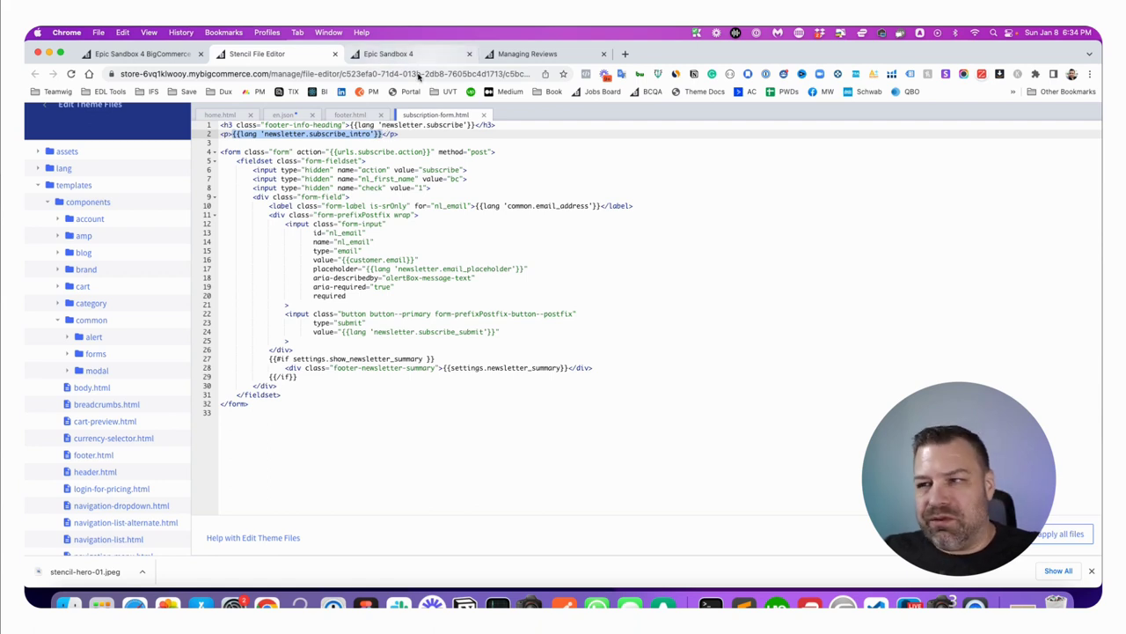
pyautogui.click(365, 126)
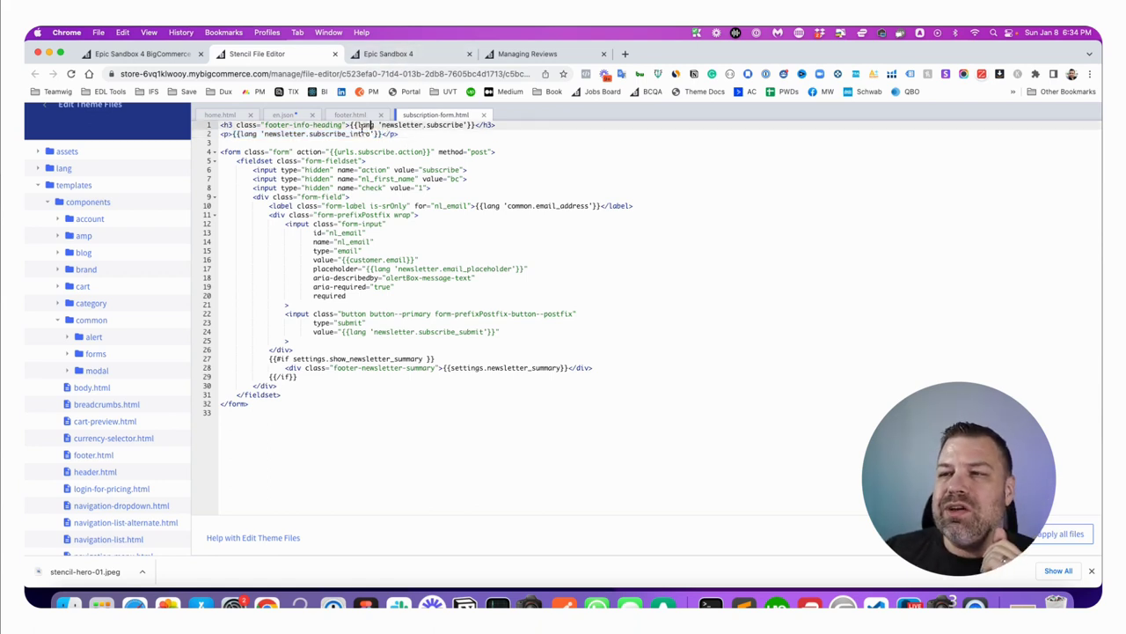
pyautogui.moveTo(355, 125); pyautogui.dragTo(476, 125)
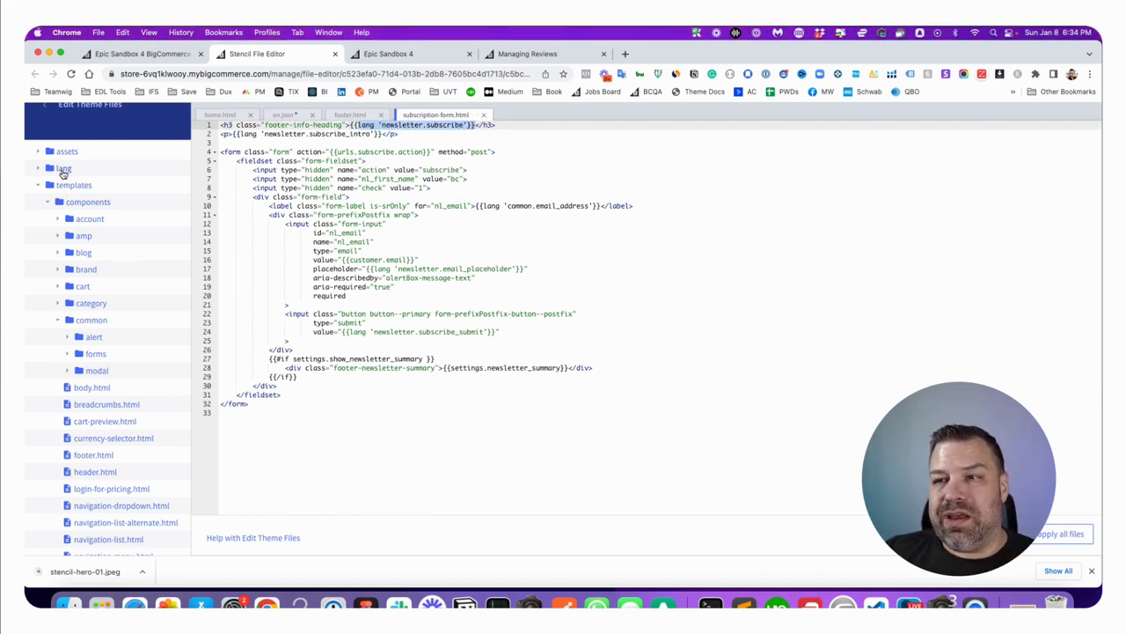
# Step: Expand the lang folder to list da.json through sv.json, and select 'newsletter' on line 1
pyautogui.click(63, 170)
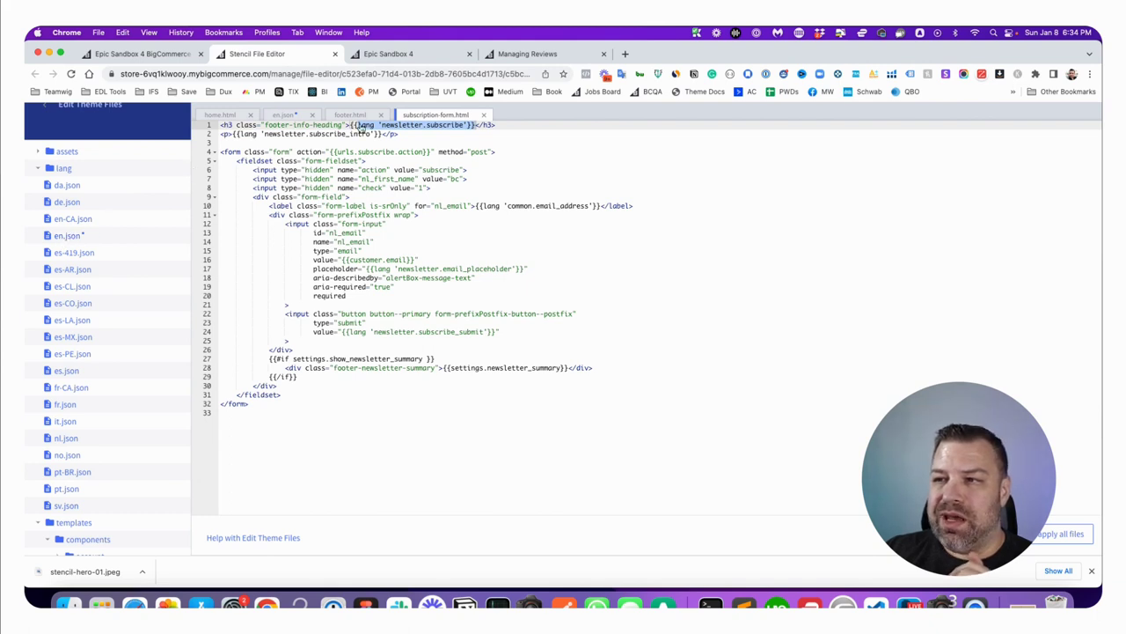
pyautogui.click(395, 126)
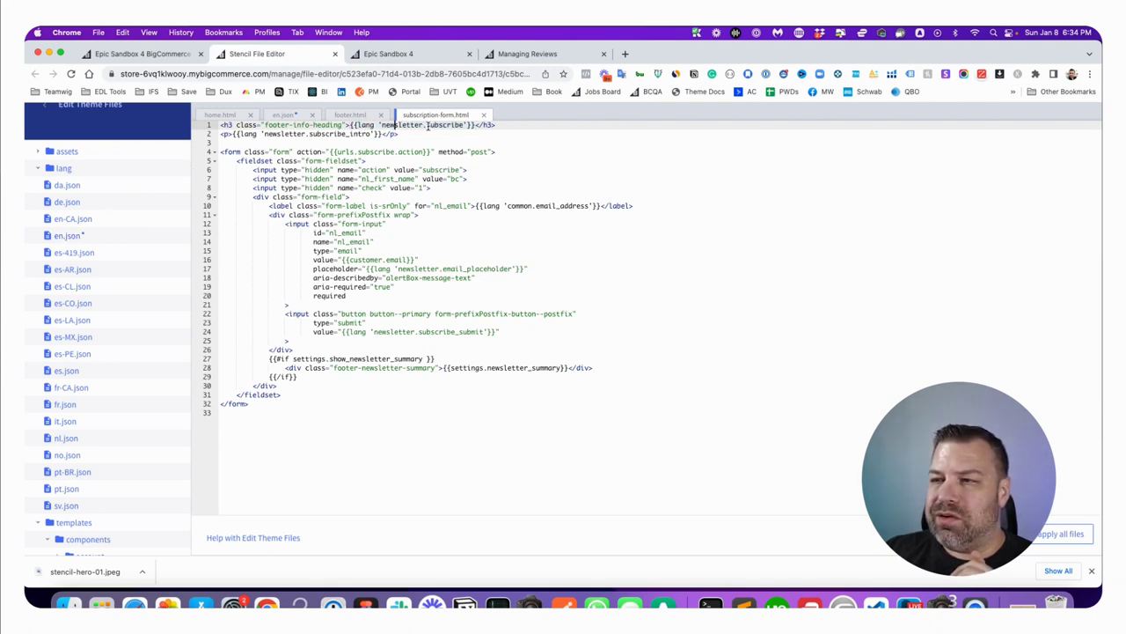
pyautogui.doubleClick(394, 125)
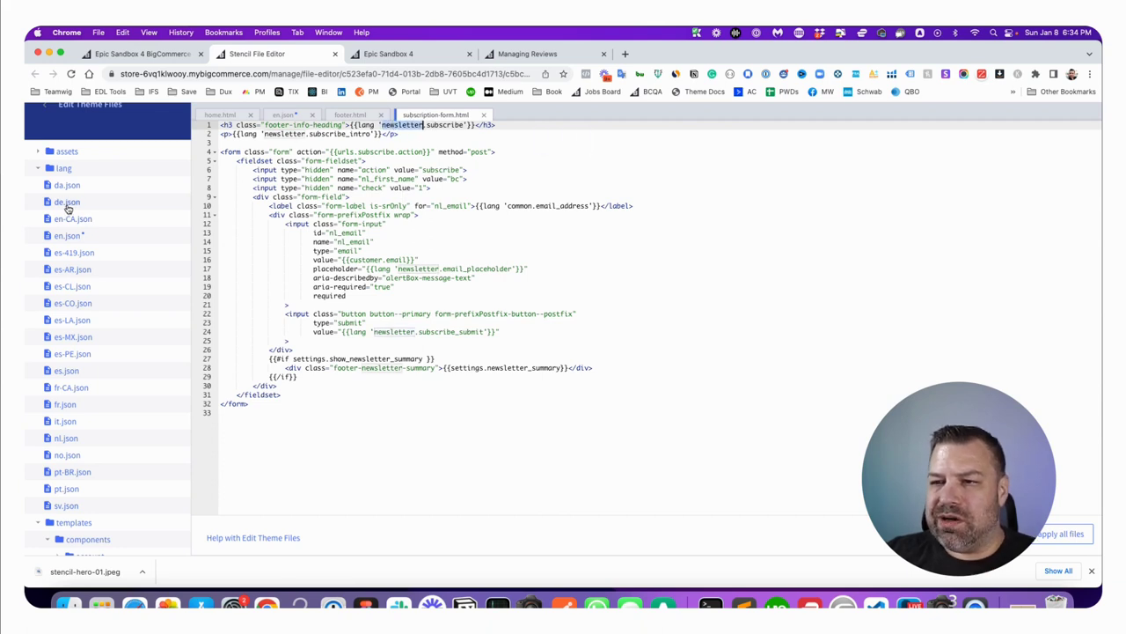
# Step: Open en.json, delete the powered_by line, then restore it with undo
pyautogui.click(66, 236)
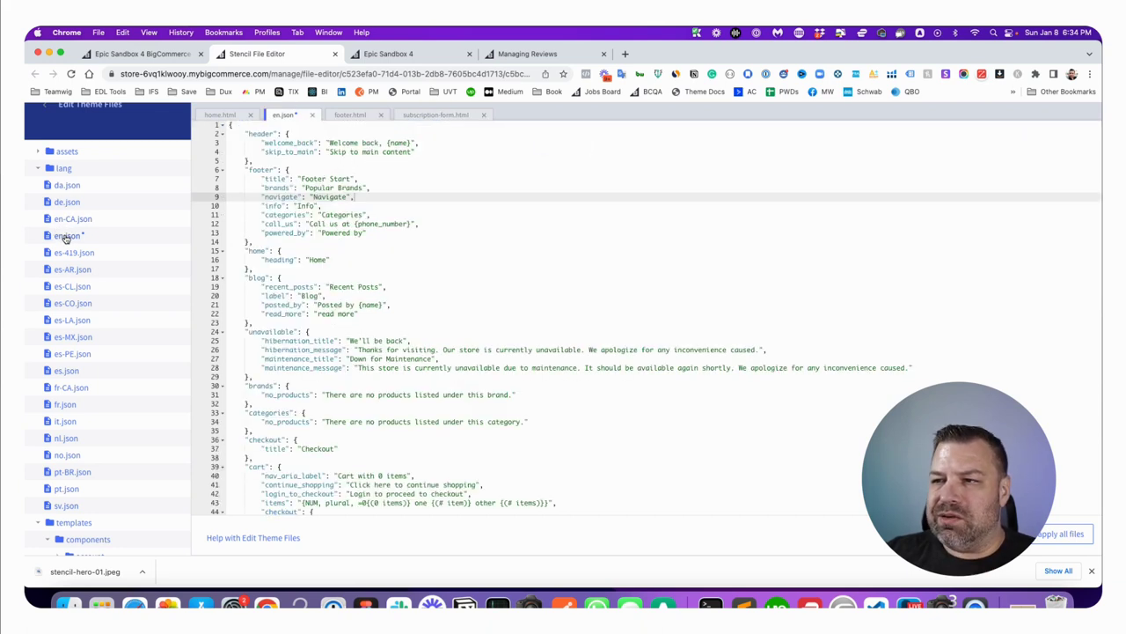
pyautogui.click(381, 234)
pyautogui.press('super+d')
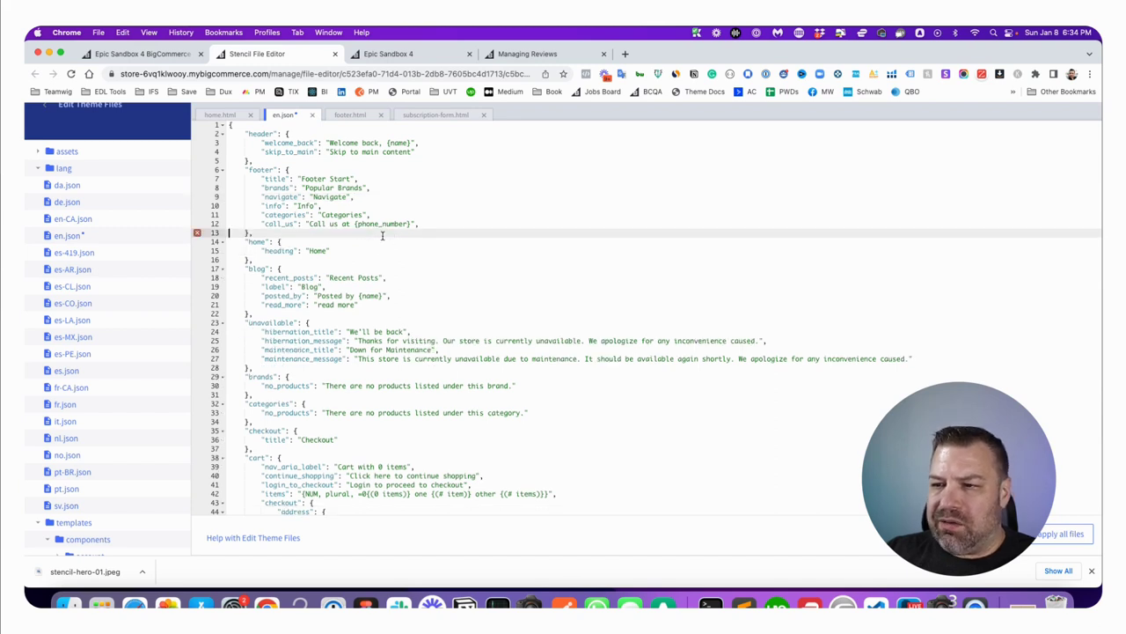
pyautogui.press('super+z')
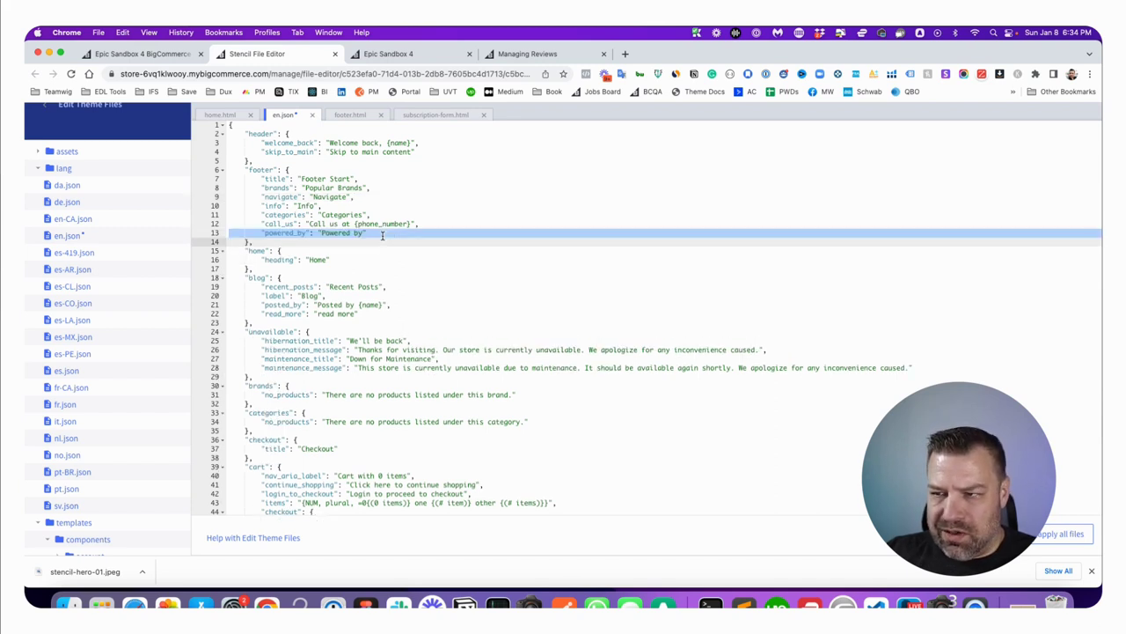
pyautogui.click(382, 235)
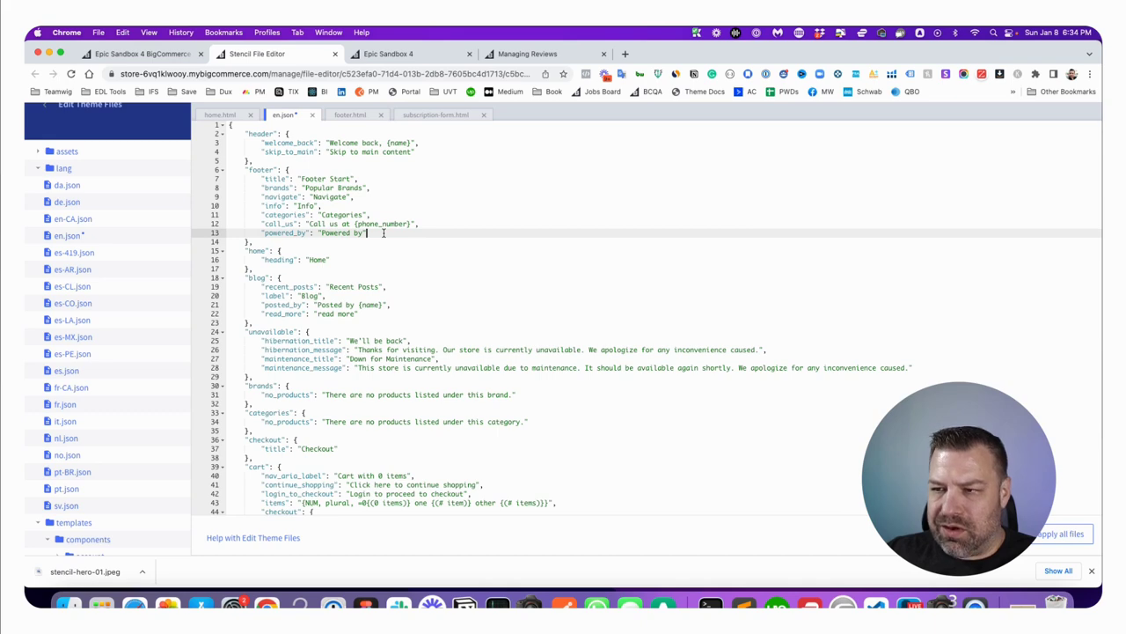
# Step: Search en.json for 'newsletter' and step to the next match
pyautogui.press('super+f')
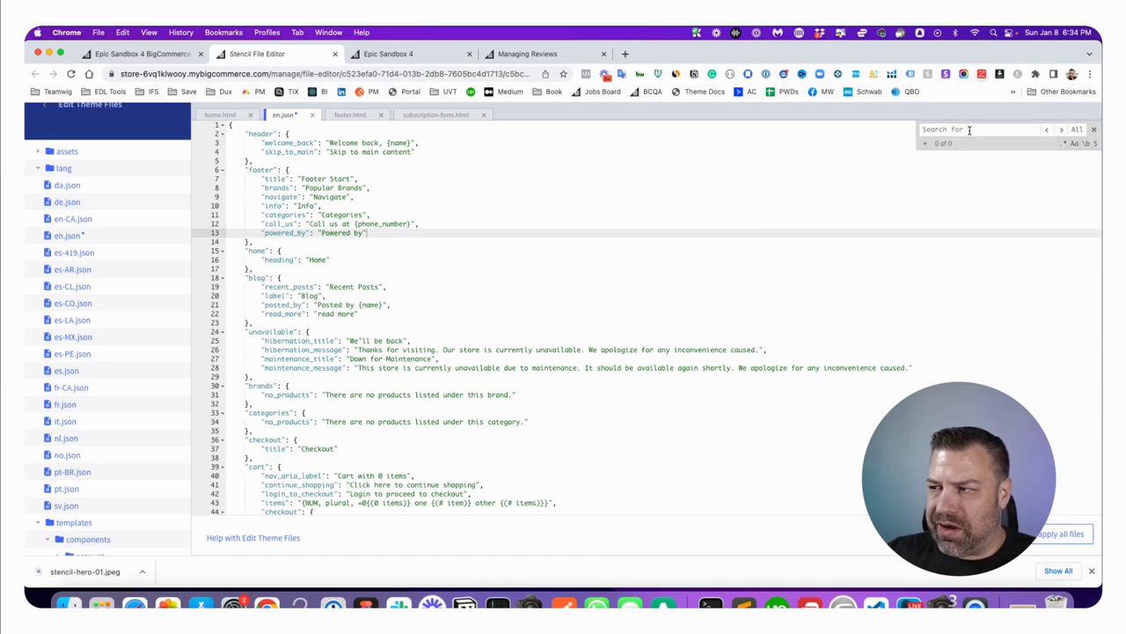
pyautogui.write('newsletter')
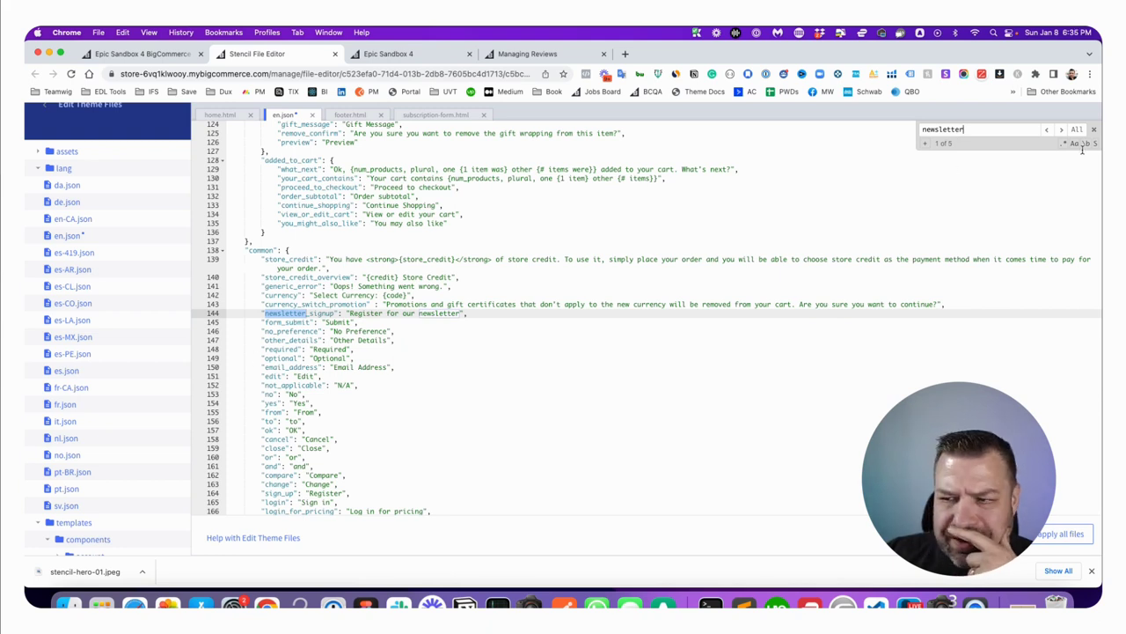
pyautogui.press('Return')
pyautogui.press('Return')
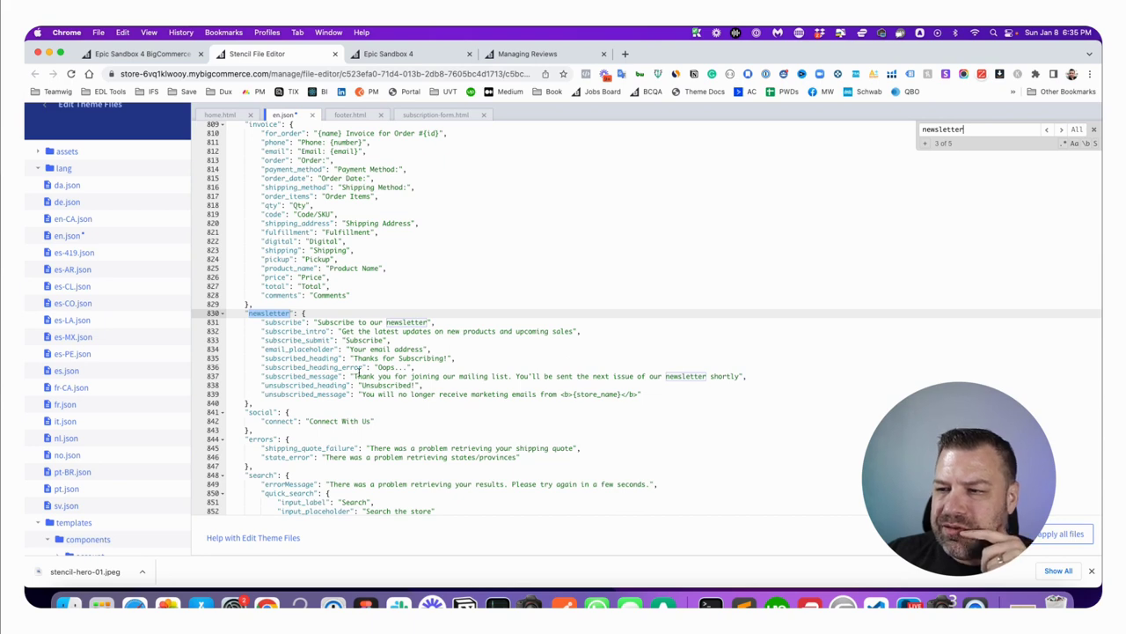
pyautogui.click(413, 54)
pyautogui.click(682, 407)
pyautogui.moveTo(686, 406); pyautogui.dragTo(569, 405)
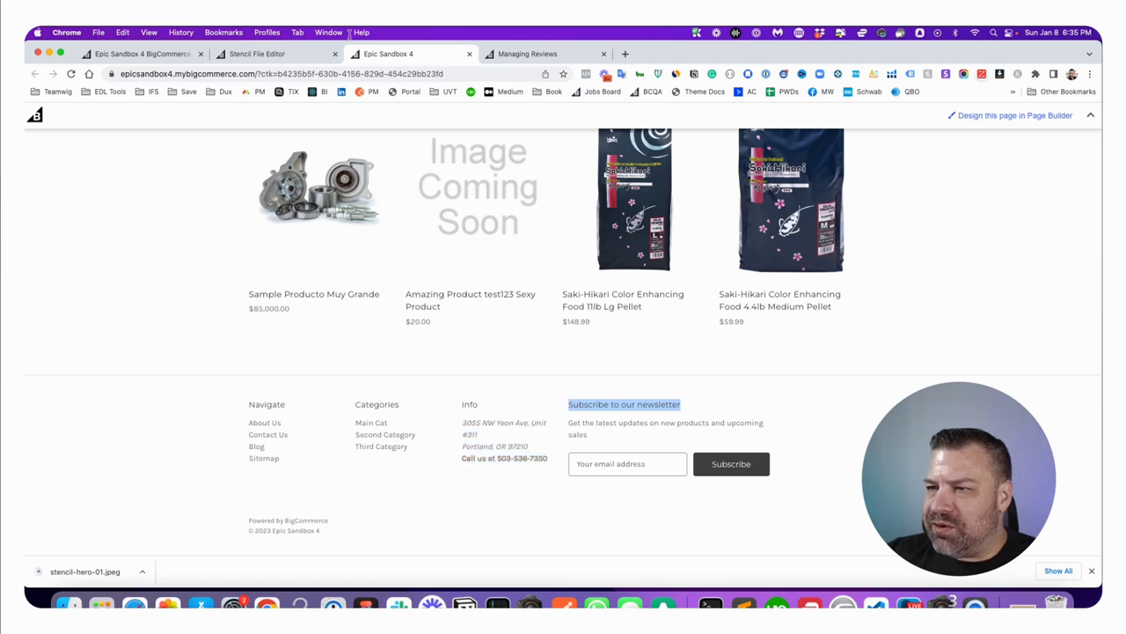
pyautogui.click(257, 54)
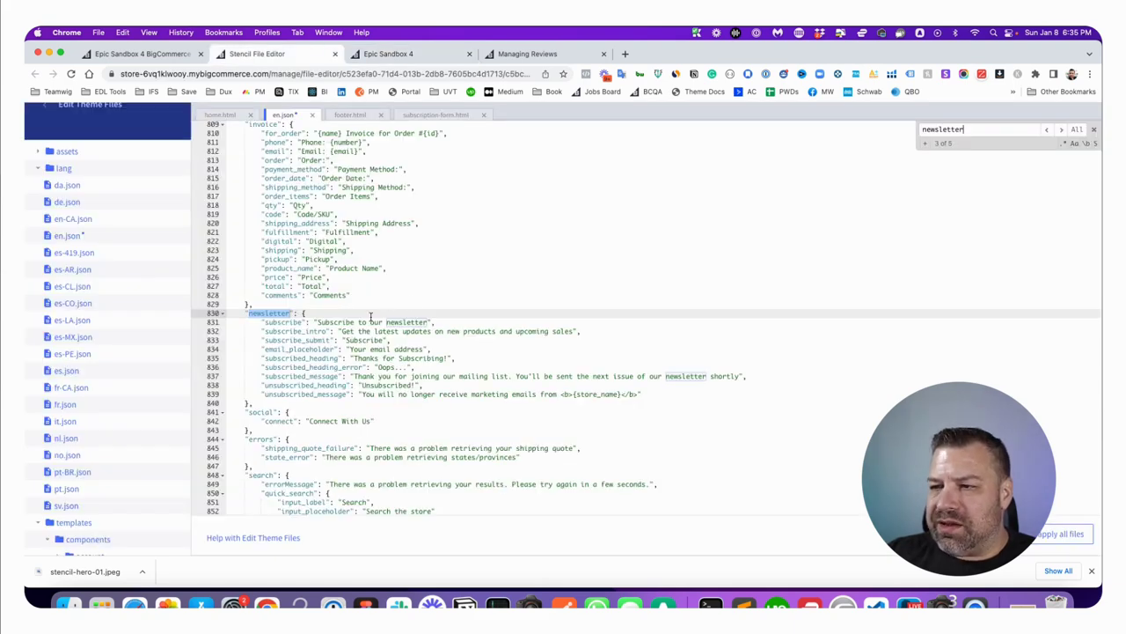
pyautogui.moveTo(318, 322); pyautogui.dragTo(427, 321)
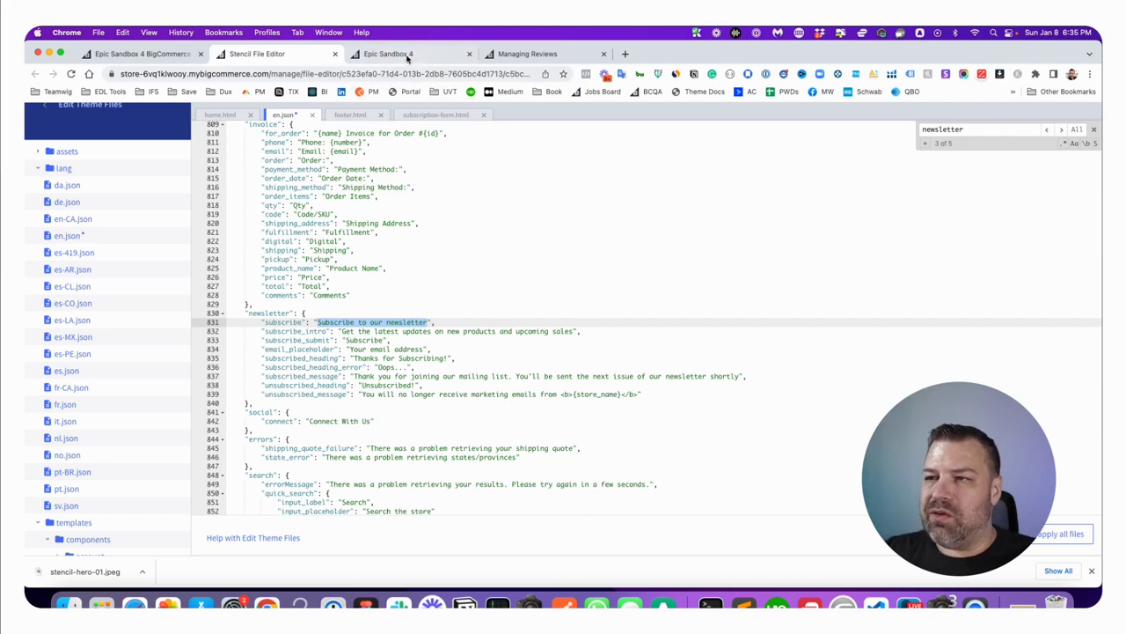
pyautogui.click(408, 55)
pyautogui.moveTo(588, 433); pyautogui.dragTo(569, 422)
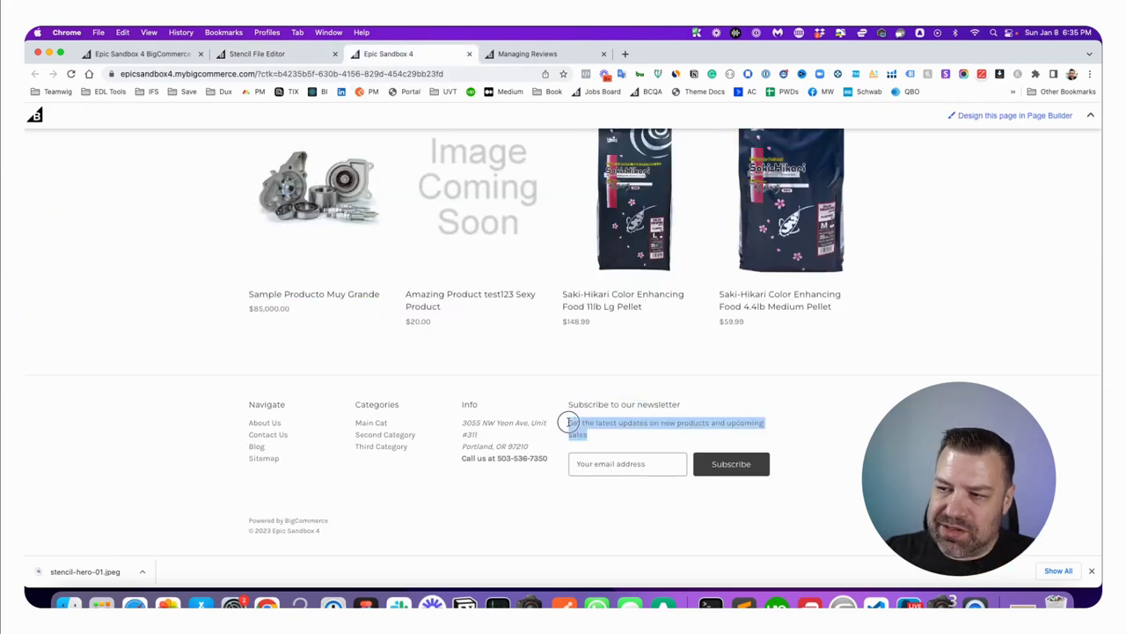
pyautogui.click(257, 54)
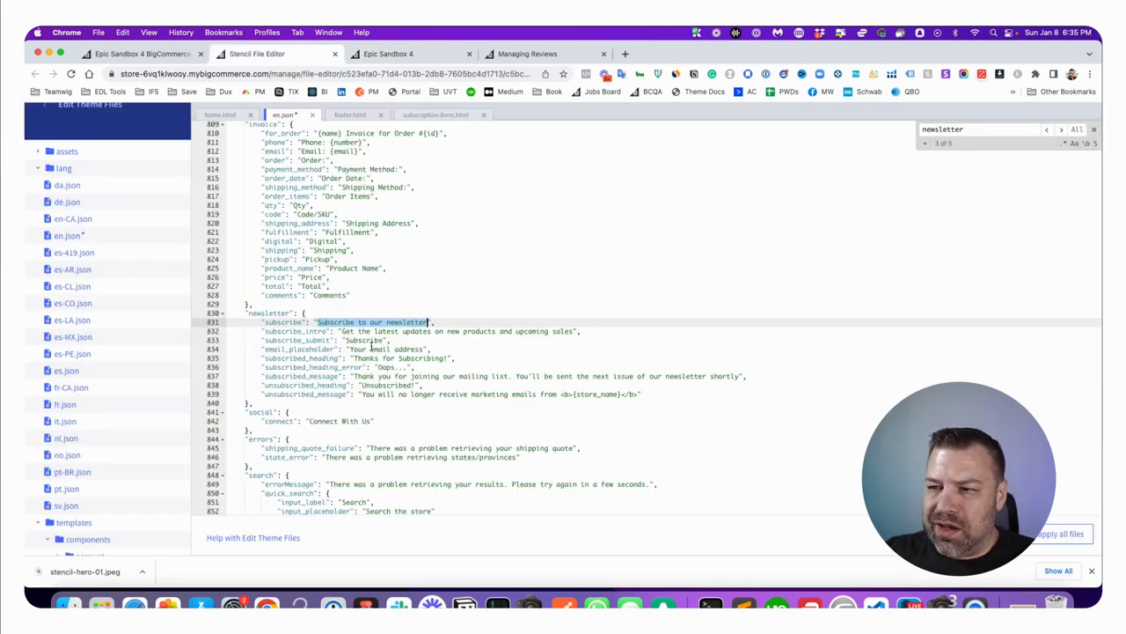
pyautogui.moveTo(371, 350)
pyautogui.mouseDown()
pyautogui.moveTo(410, 327)
pyautogui.moveTo(581, 332)
pyautogui.mouseUp()
pyautogui.moveTo(346, 339); pyautogui.dragTo(384, 340)
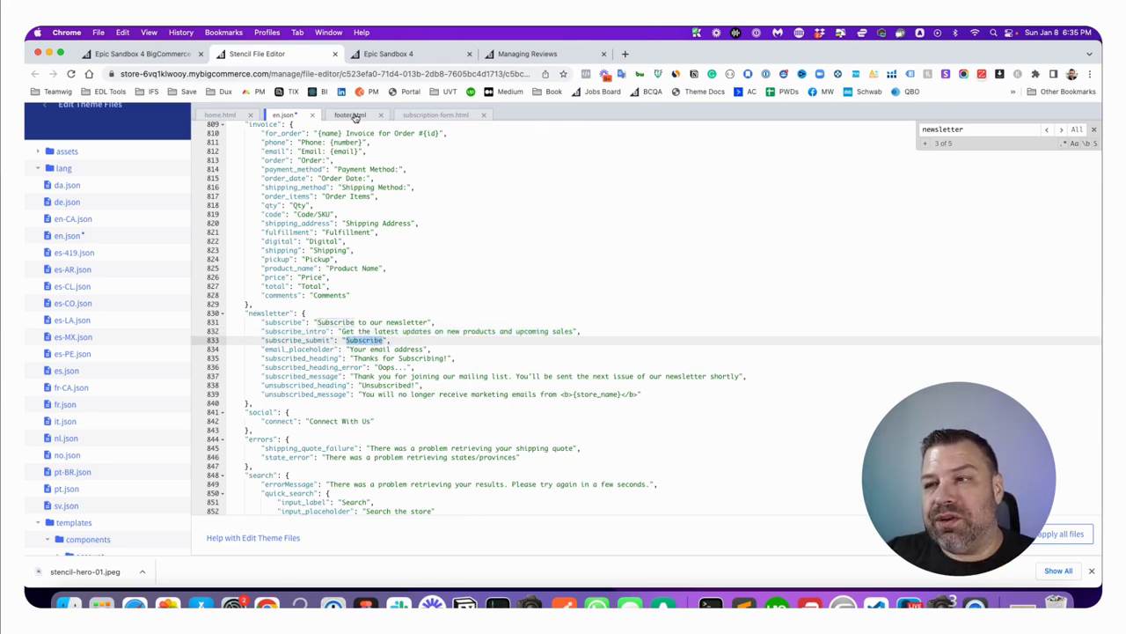
# Step: Compare subscription-form.html's newsletter.subscribe tag against en.json, then return to the template
pyautogui.click(425, 115)
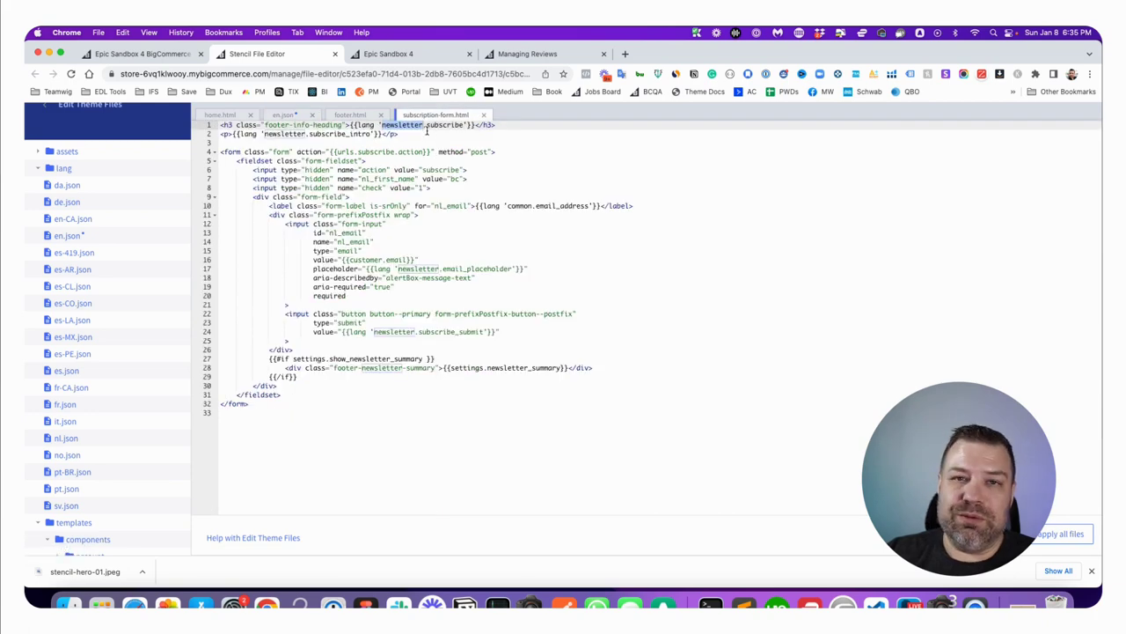
pyautogui.click(400, 135)
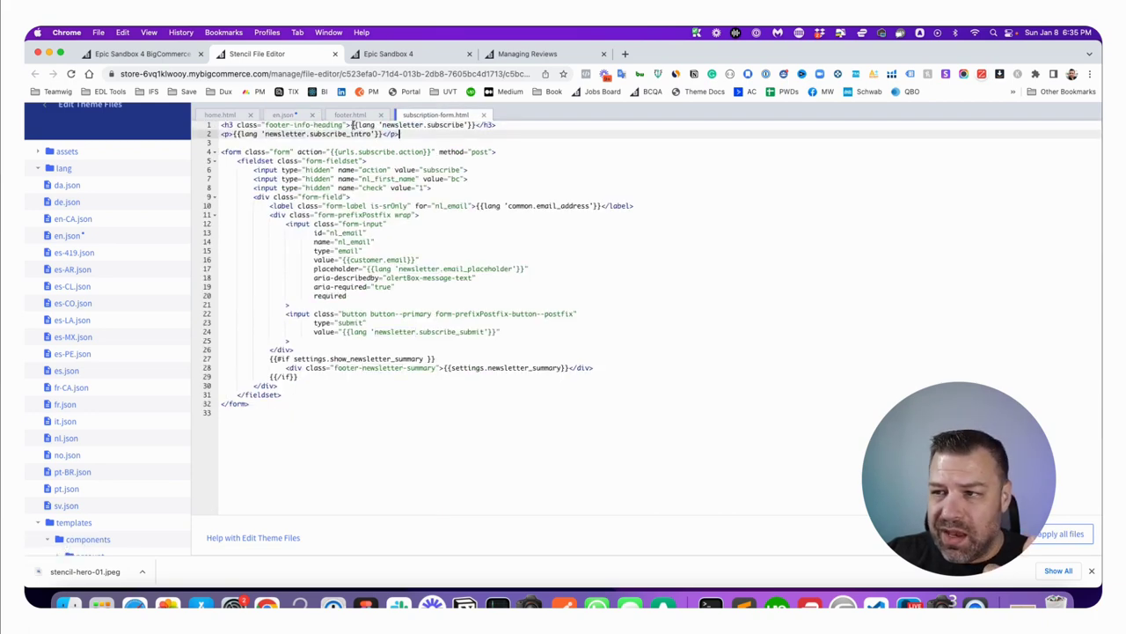
pyautogui.moveTo(351, 125); pyautogui.dragTo(476, 125)
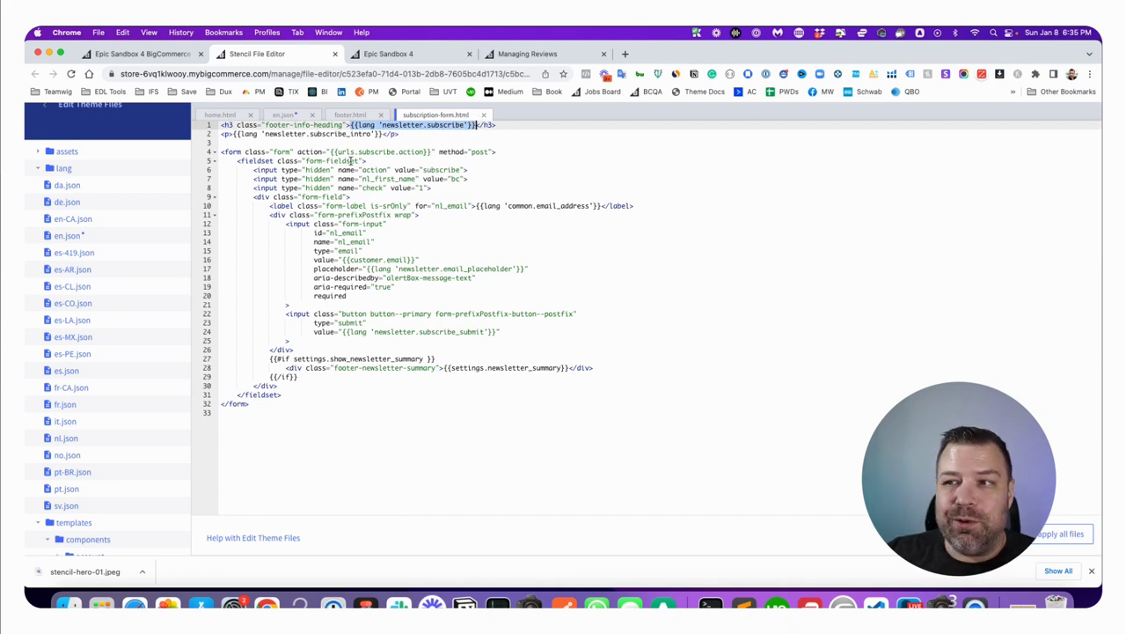
pyautogui.click(286, 118)
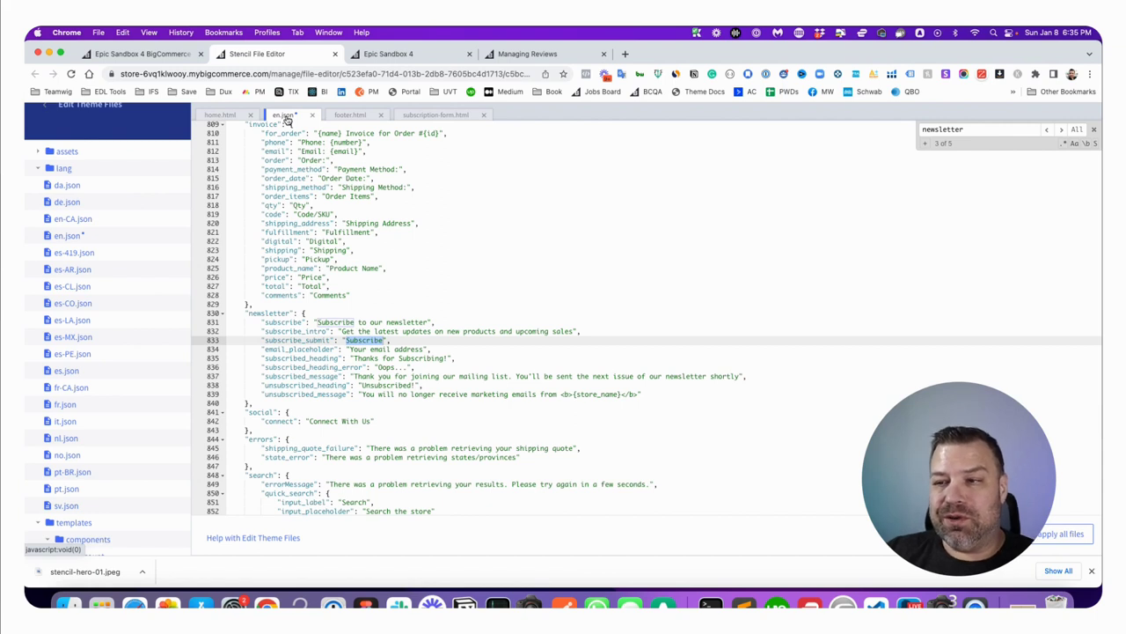
pyautogui.scroll(1, 365, 304)
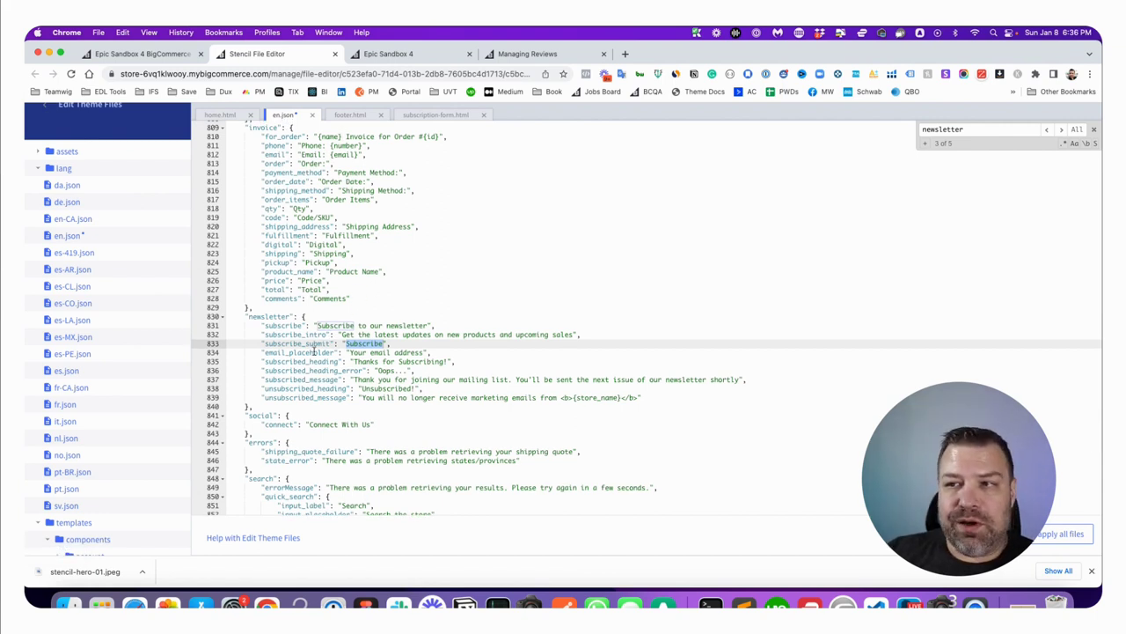
pyautogui.click(440, 117)
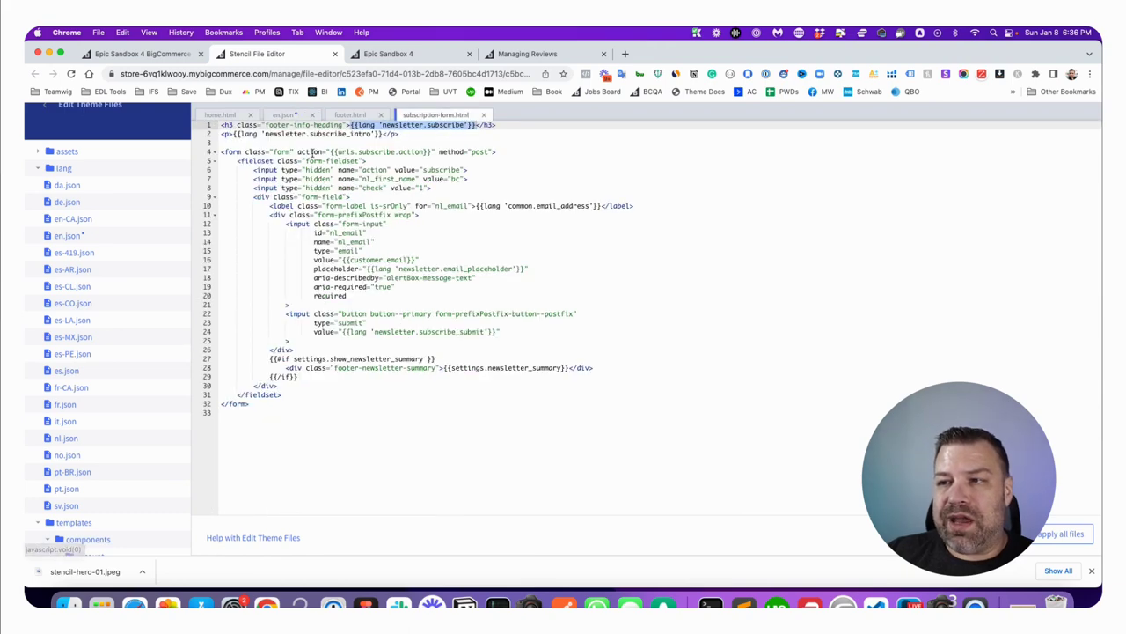